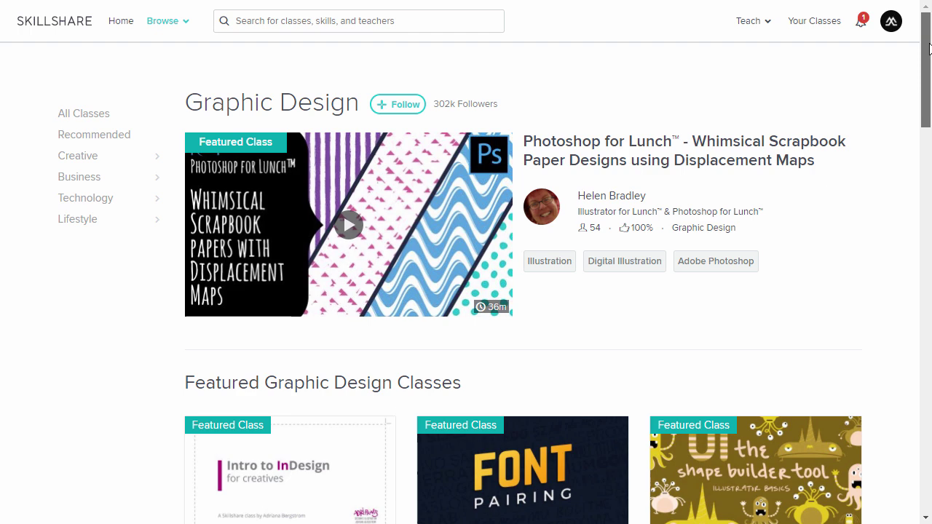
# - Browse the full list of popular Graphic Design classes on Skillshare
pyautogui.moveTo(929, 48); pyautogui.dragTo(930, 299)
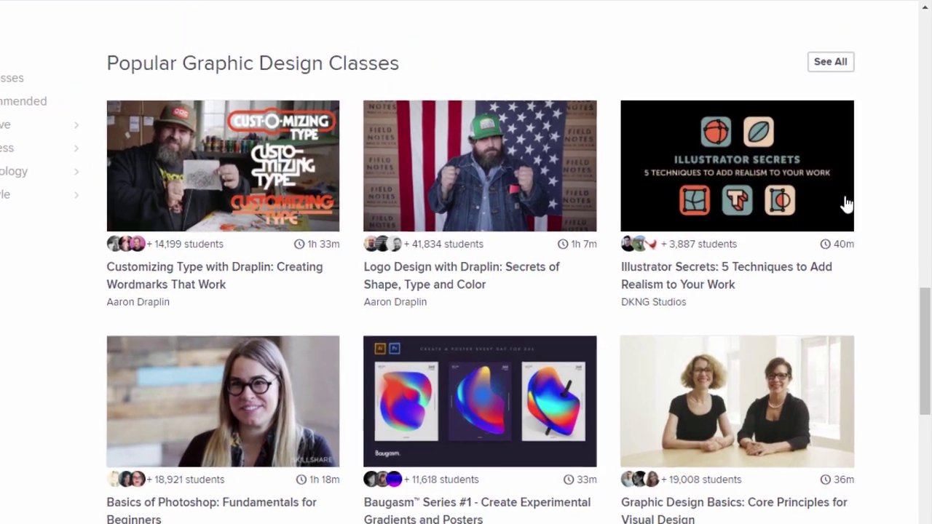
pyautogui.click(815, 73)
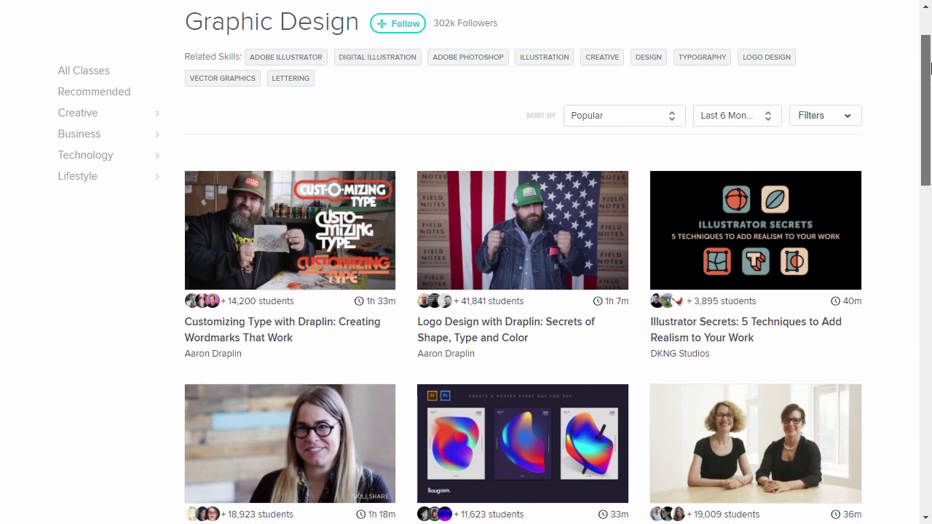
pyautogui.scroll(-2, 466, 292)
pyautogui.scroll(-5, 466, 291)
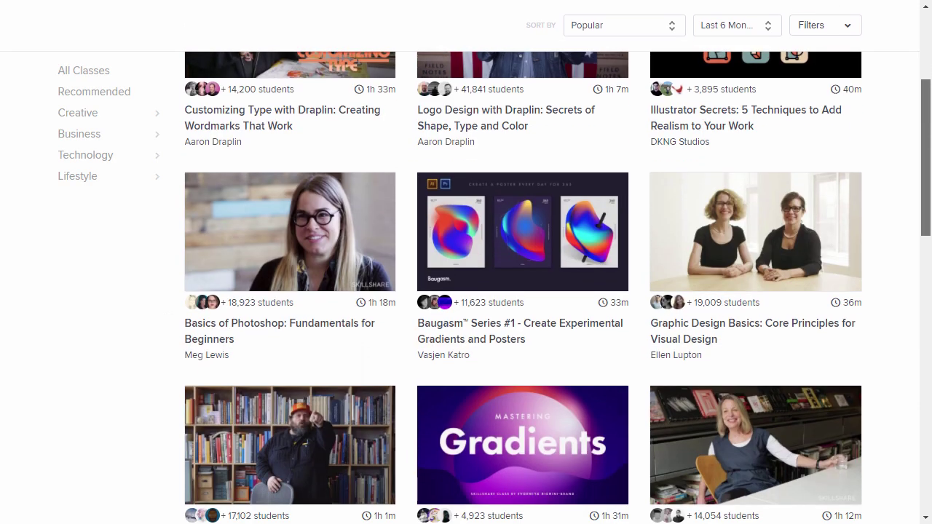
pyautogui.scroll(-4, 930, 222)
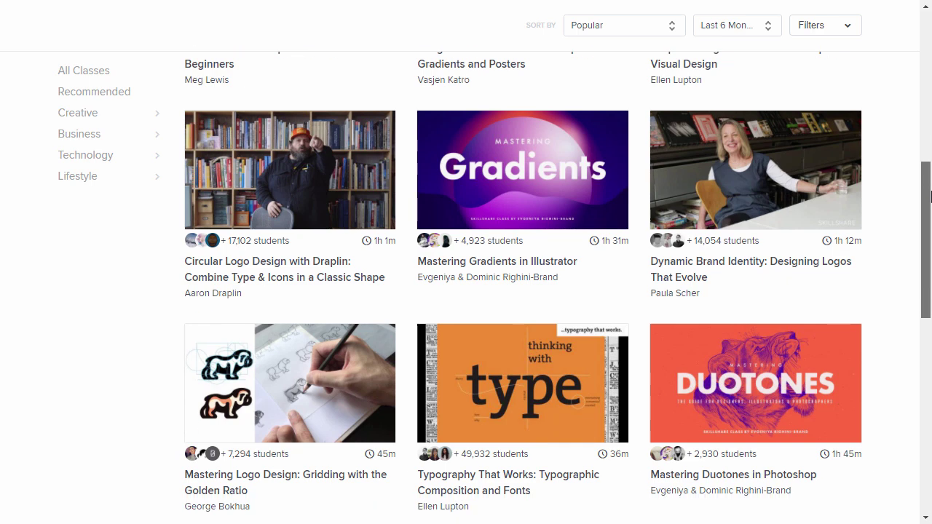
pyautogui.scroll(-1, 930, 222)
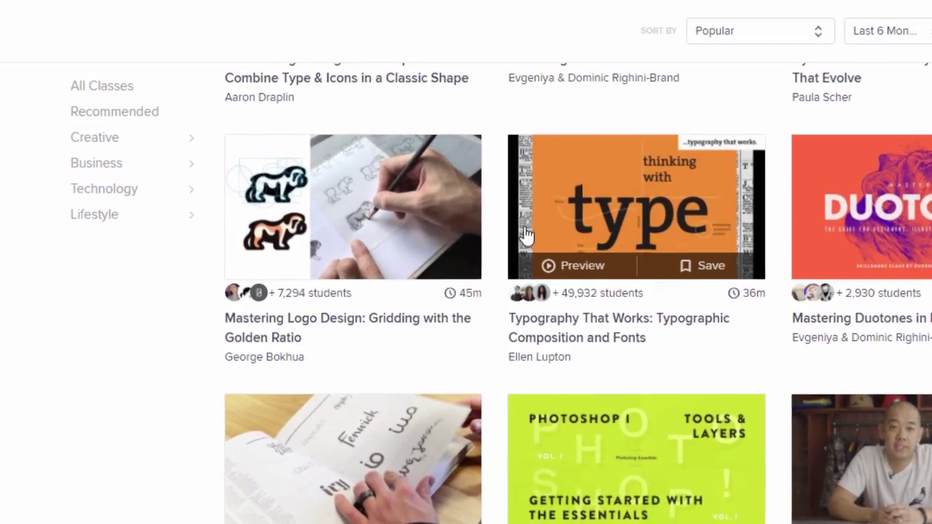
pyautogui.moveTo(331, 176)
pyautogui.click(373, 216)
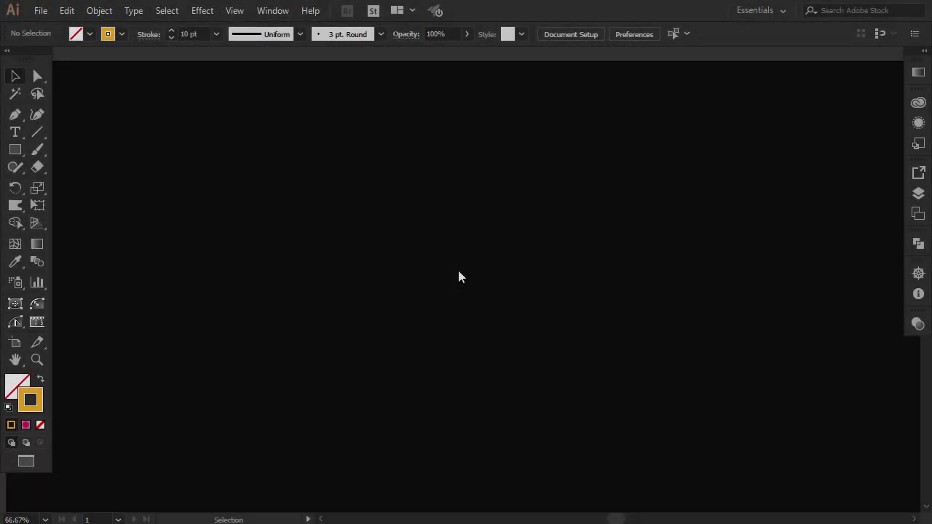
# - Draw an open zigzag path of three straight segments with the Pen tool and end the path
pyautogui.click(15, 114)
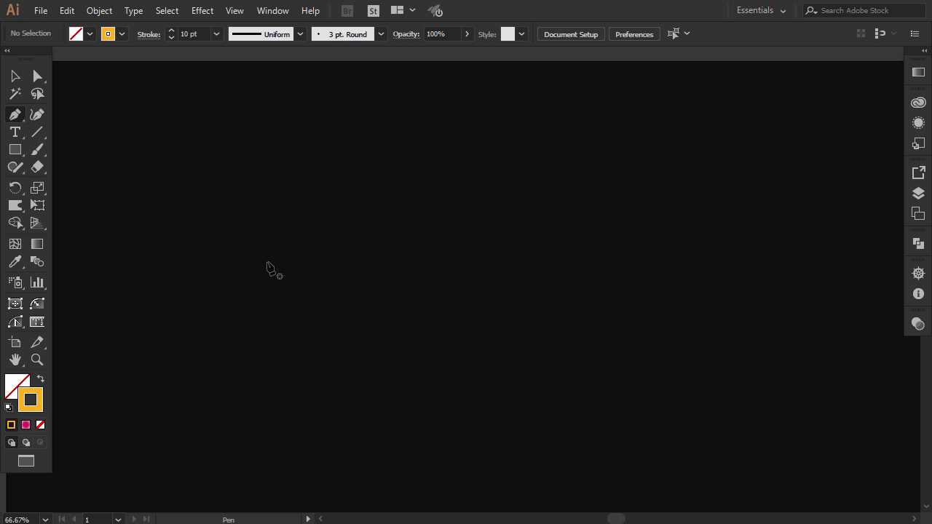
pyautogui.click(267, 262)
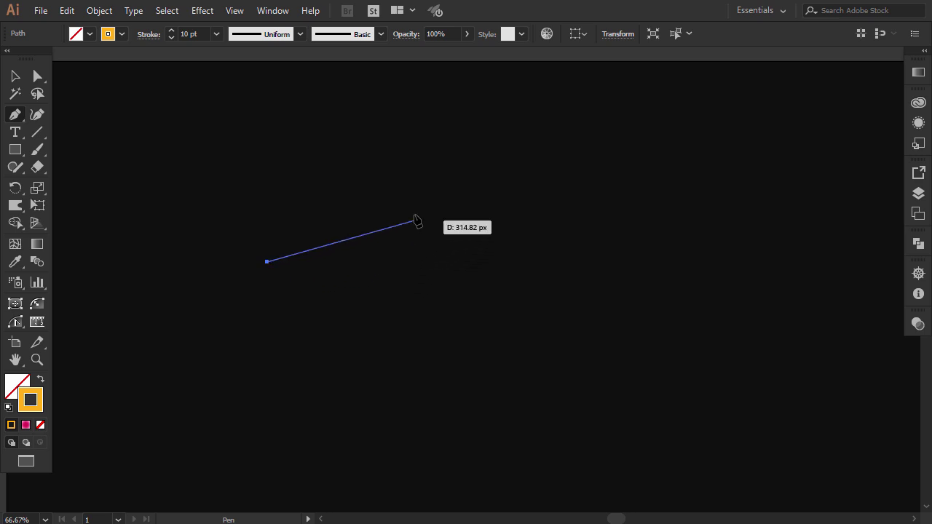
pyautogui.click(425, 199)
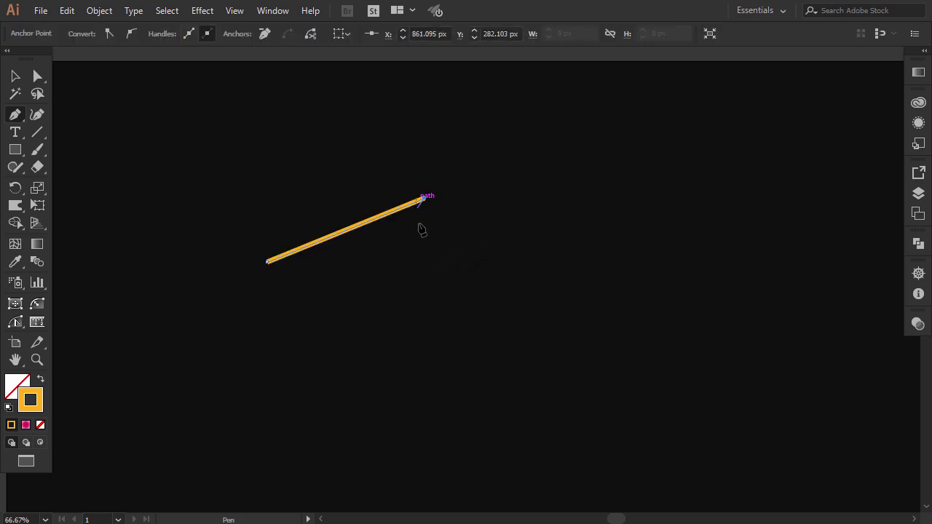
pyautogui.click(512, 284)
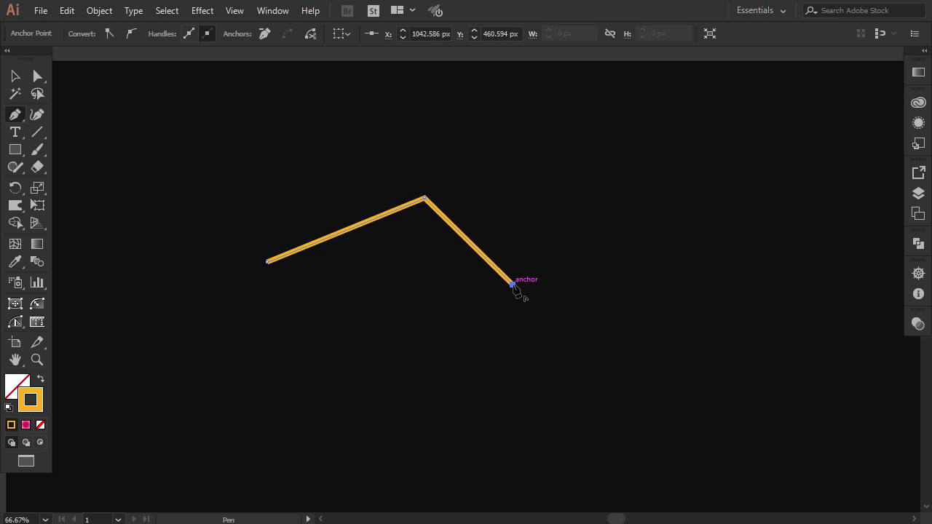
pyautogui.click(675, 246)
pyautogui.keyDown('ctrl'); pyautogui.click(692, 321); pyautogui.keyUp('ctrl')
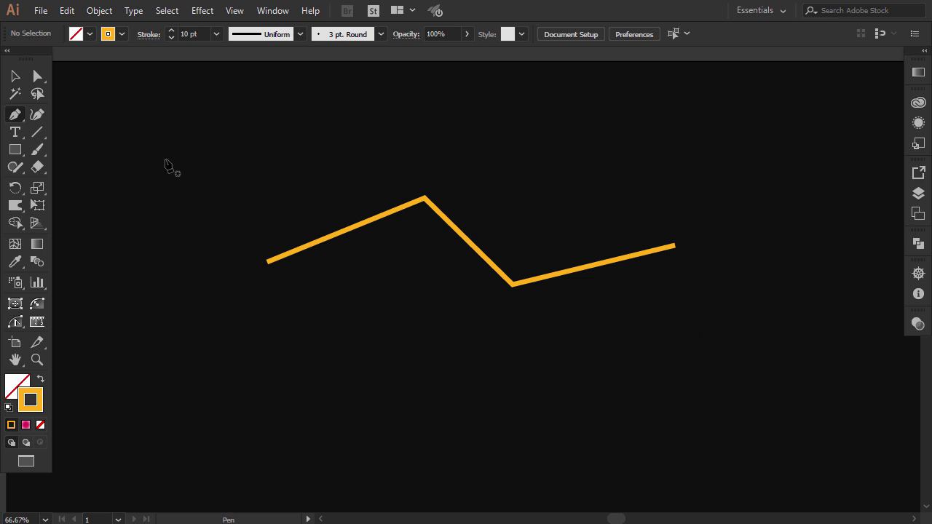
# - Delete the open zigzag path from the artboard
pyautogui.click(15, 76)
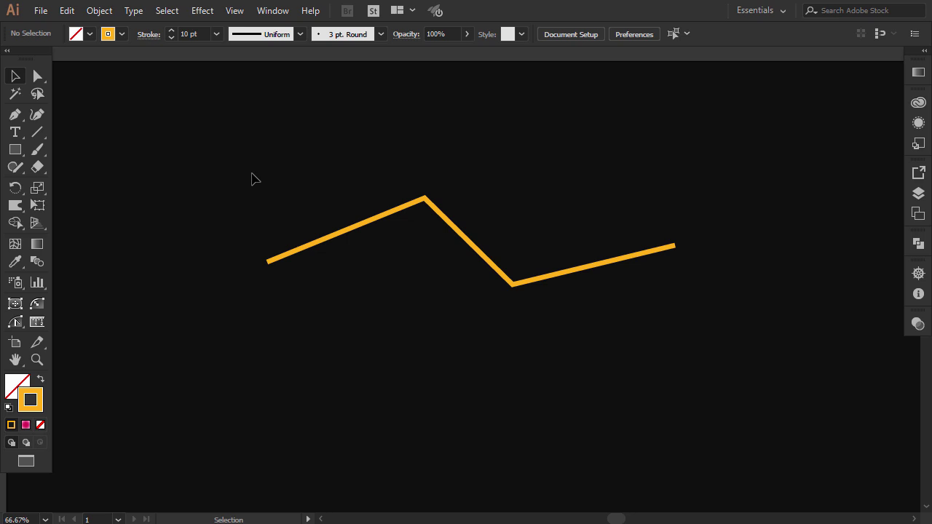
pyautogui.moveTo(578, 314); pyautogui.dragTo(616, 322)
pyautogui.press('Delete')
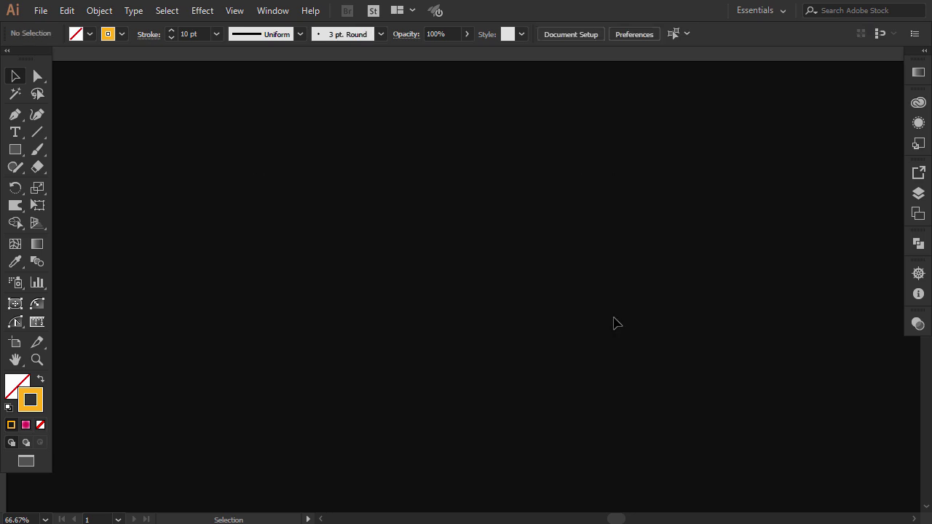
# - Draw an angle-constrained open path with the Pen tool: horizontal, vertical down, horizontal, and a 45° segment rising to the right
pyautogui.click(15, 114)
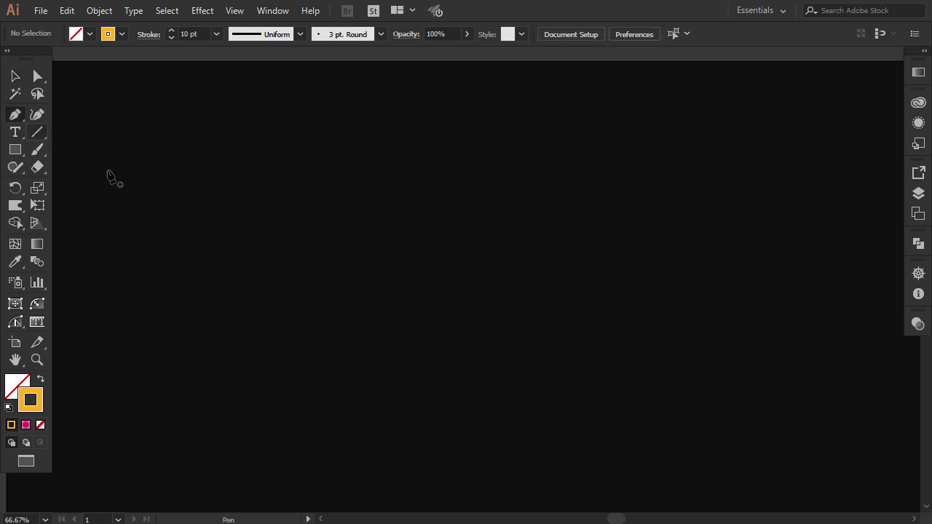
pyautogui.click(258, 242)
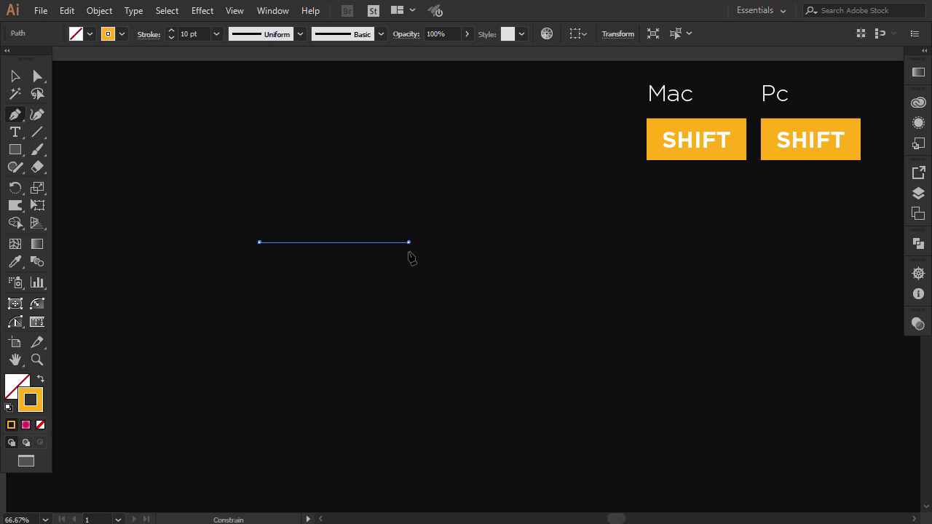
pyautogui.click(409, 253)
pyautogui.click(409, 366)
pyautogui.click(502, 366)
pyautogui.keyDown('shift'); pyautogui.click(633, 255); pyautogui.keyUp('shift')
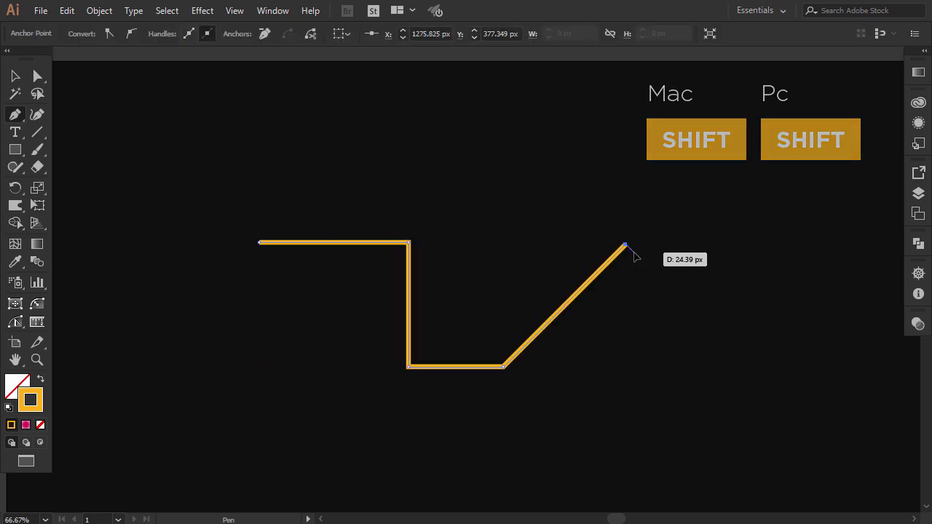
# - Delete the angle-constrained open path
pyautogui.click(15, 76)
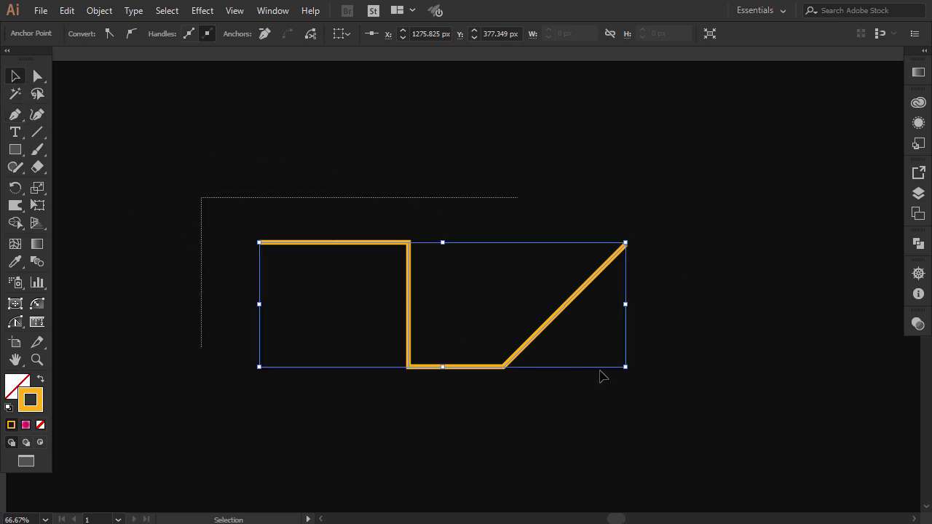
pyautogui.moveTo(603, 376); pyautogui.dragTo(697, 405)
pyautogui.press('Delete')
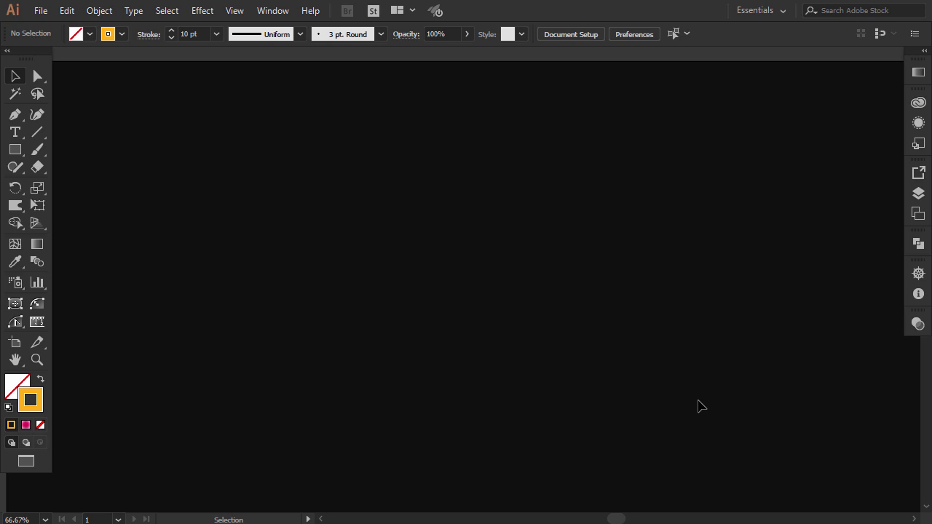
# - Draw an irregular straight-sided shape with nine anchor points using the Pen tool, starting with a horizontal top edge, and close it
pyautogui.click(15, 115)
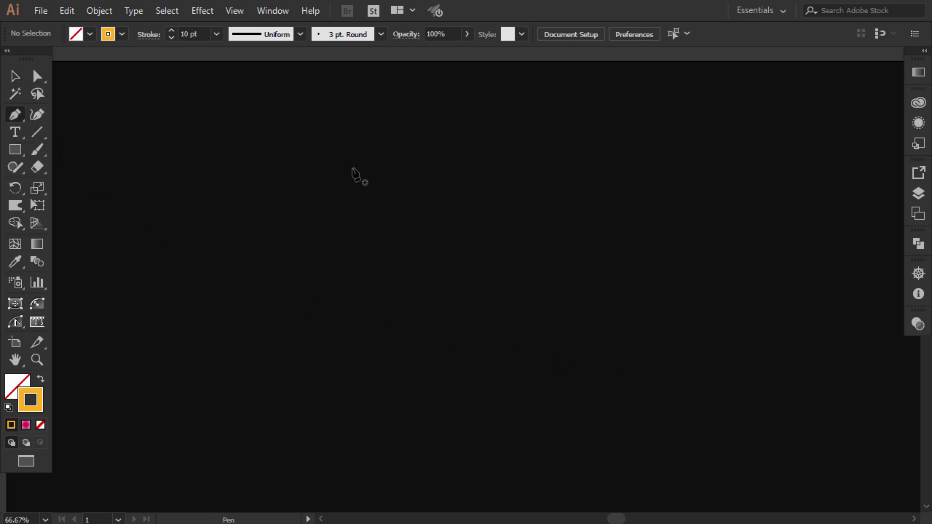
pyautogui.click(351, 171)
pyautogui.keyDown('shift'); pyautogui.click(546, 173); pyautogui.keyUp('shift')
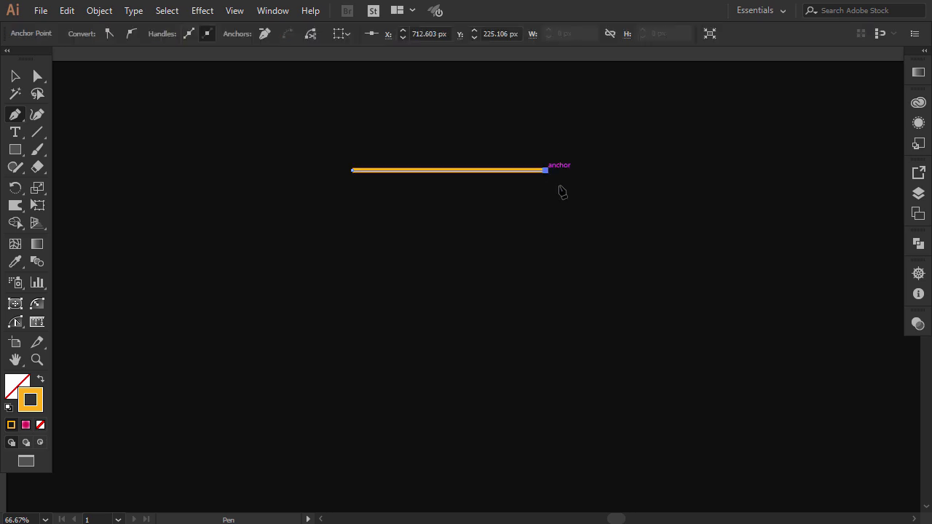
pyautogui.click(625, 251)
pyautogui.click(602, 375)
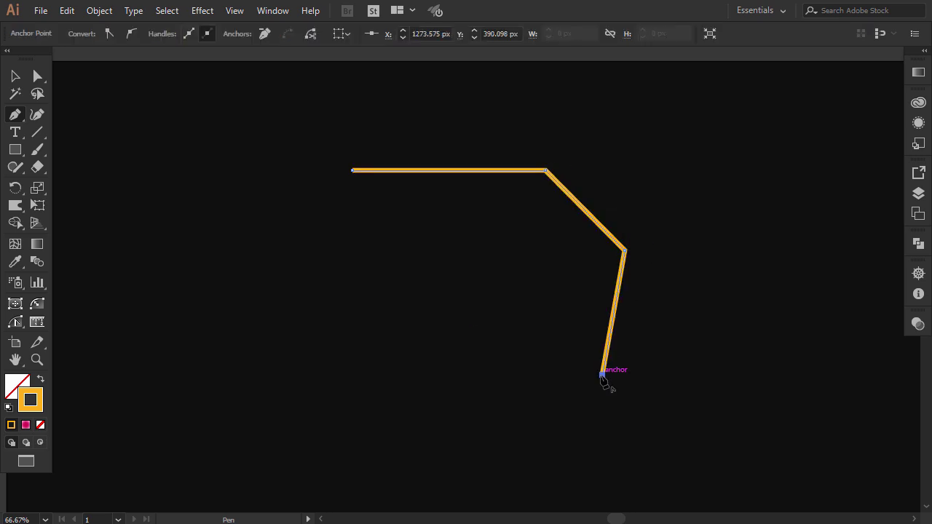
pyautogui.click(448, 436)
pyautogui.click(516, 352)
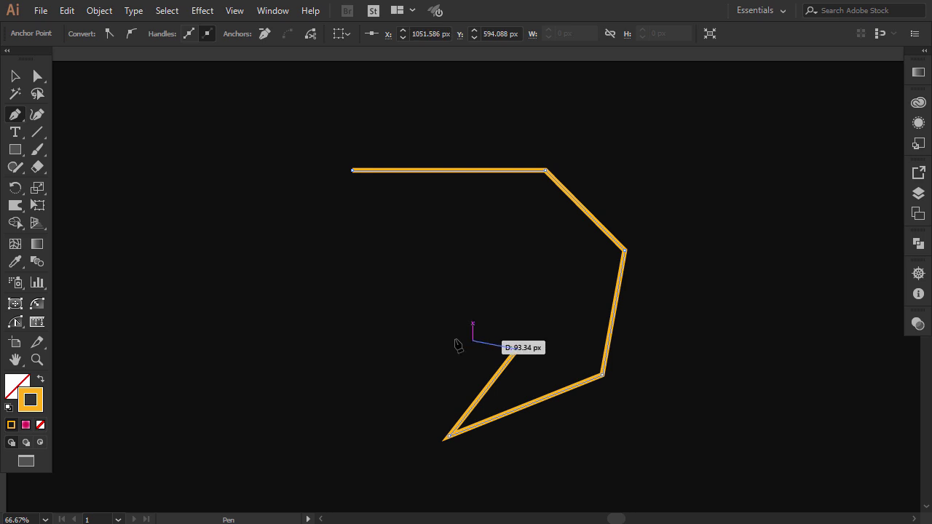
pyautogui.click(302, 352)
pyautogui.click(319, 274)
pyautogui.click(282, 189)
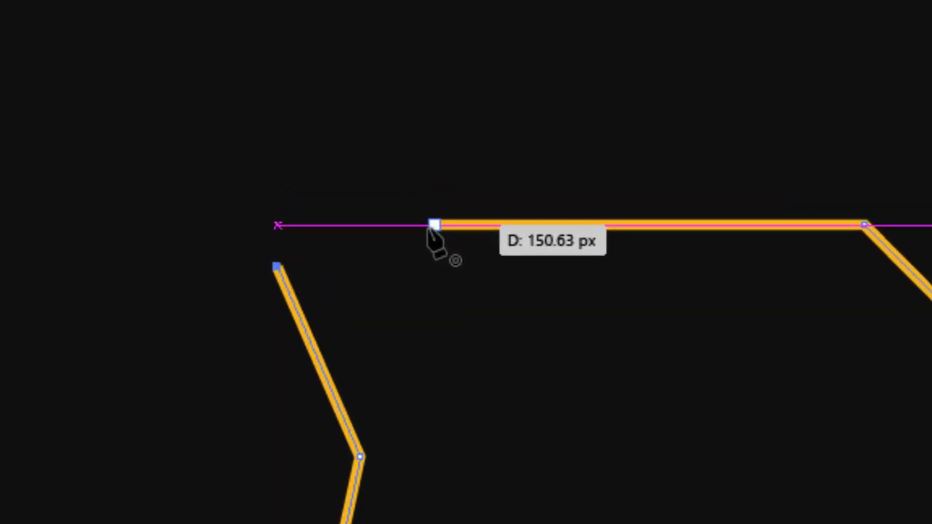
pyautogui.click(434, 225)
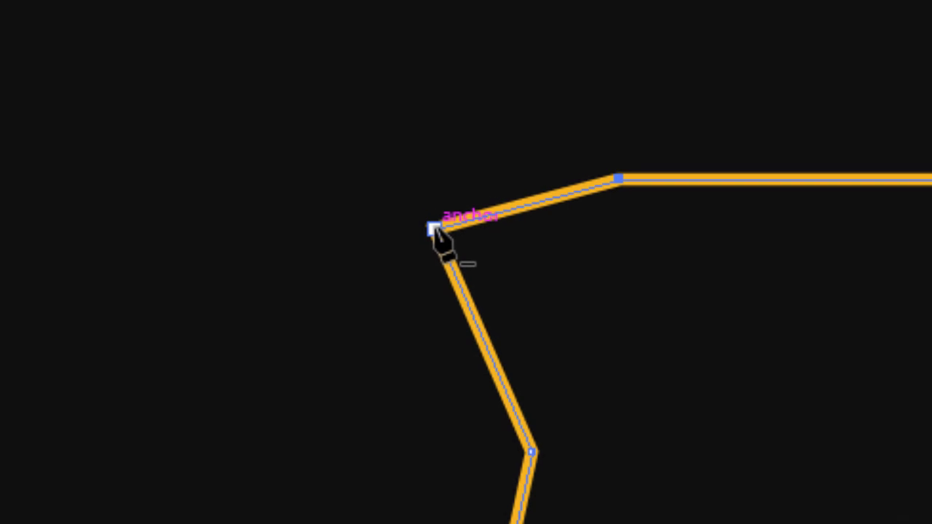
# - Remove the closed shape's upper-left anchor beside the starting point, and add a top-edge anchor pulled upward into a peak
pyautogui.click(434, 229)
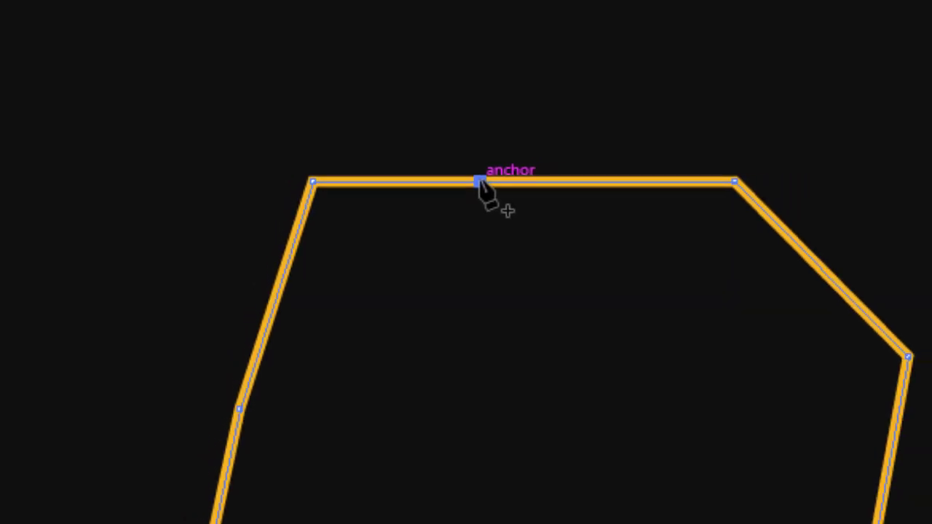
pyautogui.click(40, 73)
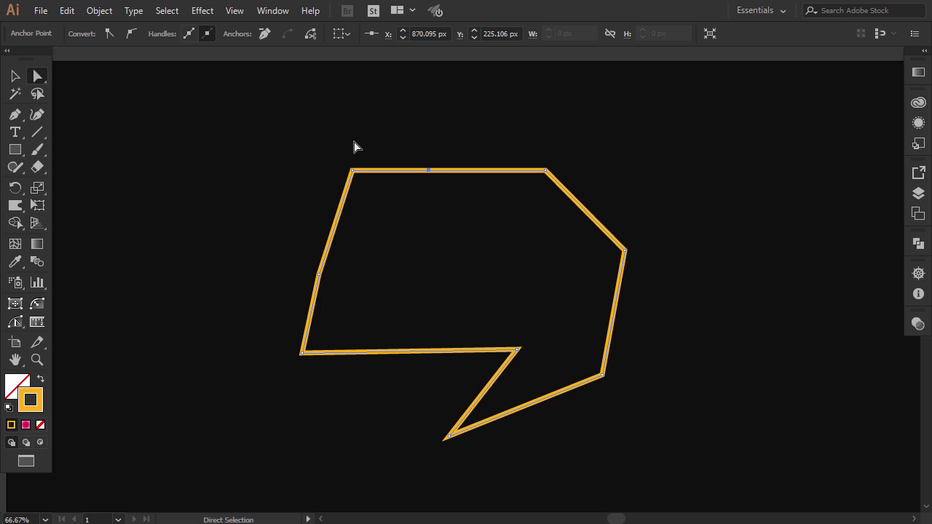
pyautogui.click(428, 174)
pyautogui.moveTo(428, 173); pyautogui.dragTo(430, 130)
pyautogui.click(444, 236)
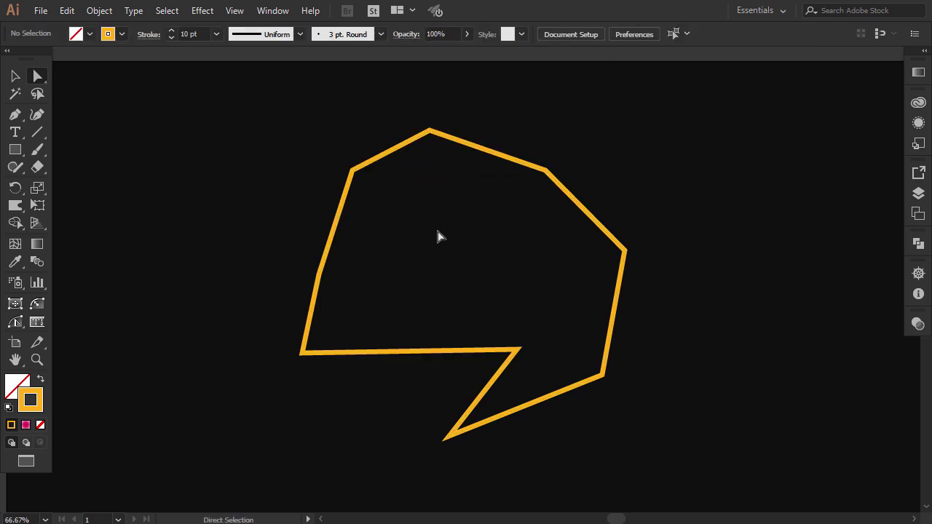
# - Delete the closed straight-sided shape
pyautogui.click(14, 78)
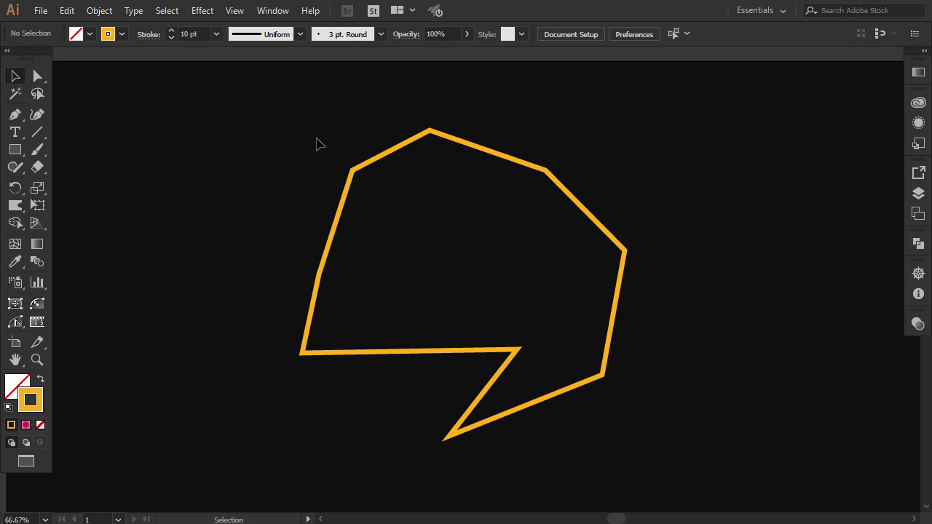
pyautogui.moveTo(623, 409); pyautogui.dragTo(652, 458)
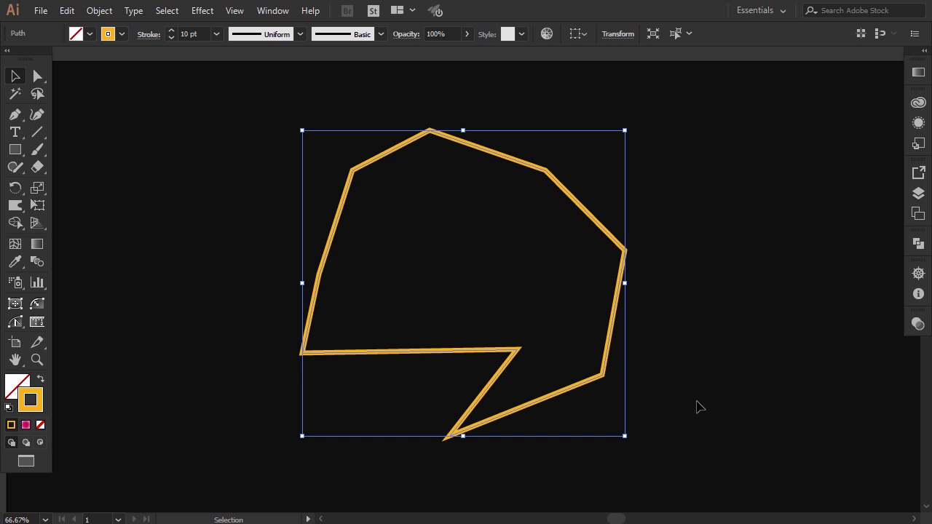
pyautogui.press('Delete')
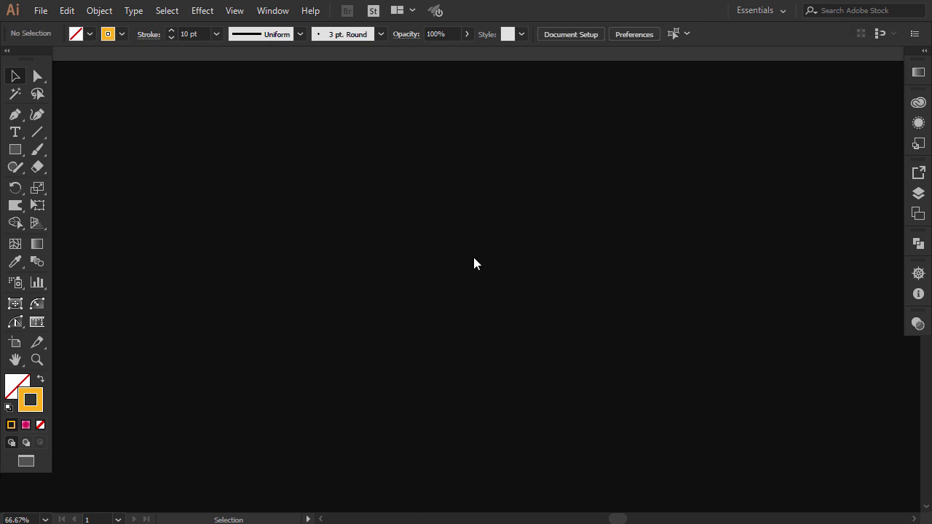
# - Draw a two-point arched curve with the Pen tool and pull its upper direction handle farther up and left to raise the arch
pyautogui.click(14, 114)
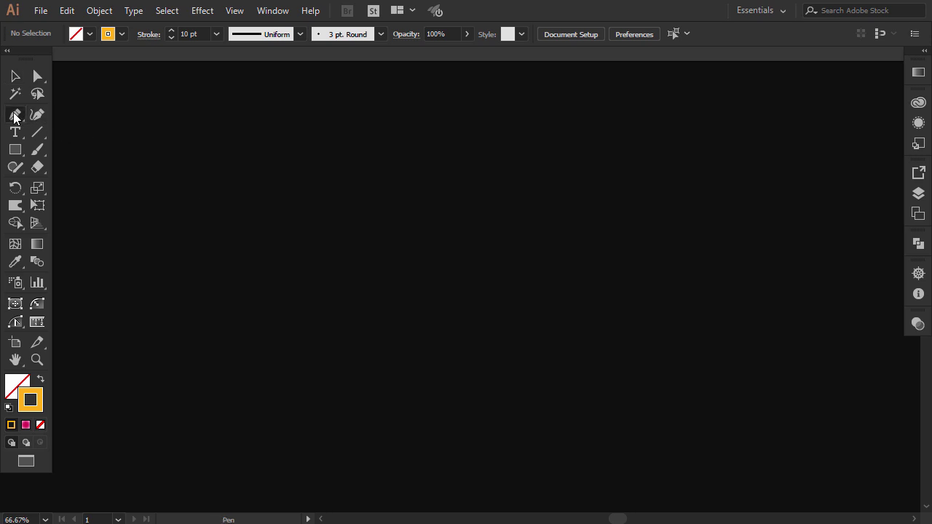
pyautogui.click(304, 263)
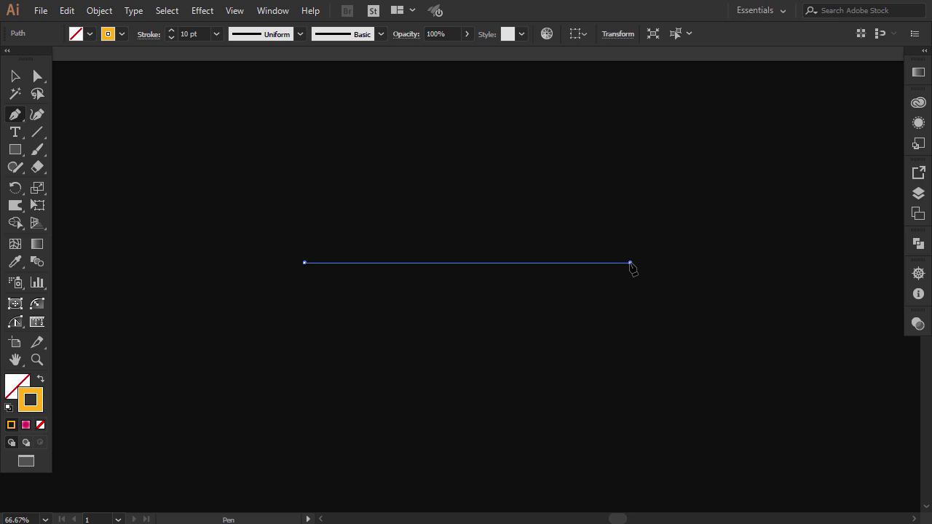
pyautogui.moveTo(650, 268)
pyautogui.mouseDown()
pyautogui.moveTo(805, 329)
pyautogui.moveTo(823, 349)
pyautogui.moveTo(810, 355)
pyautogui.moveTo(817, 364)
pyautogui.mouseUp()
pyautogui.click(37, 76)
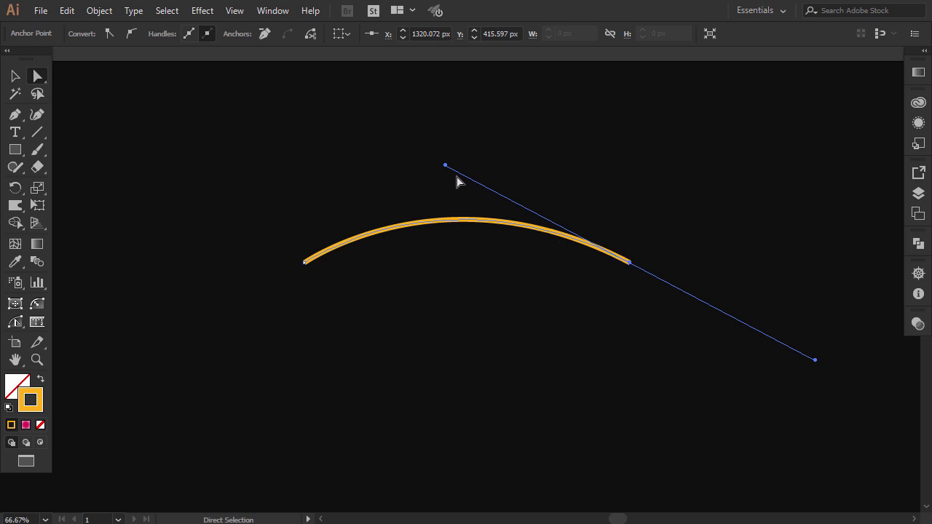
pyautogui.moveTo(447, 169); pyautogui.dragTo(391, 111)
# - Delete the arched curve
pyautogui.press('v')
pyautogui.click(247, 175)
pyautogui.moveTo(641, 333); pyautogui.dragTo(669, 334)
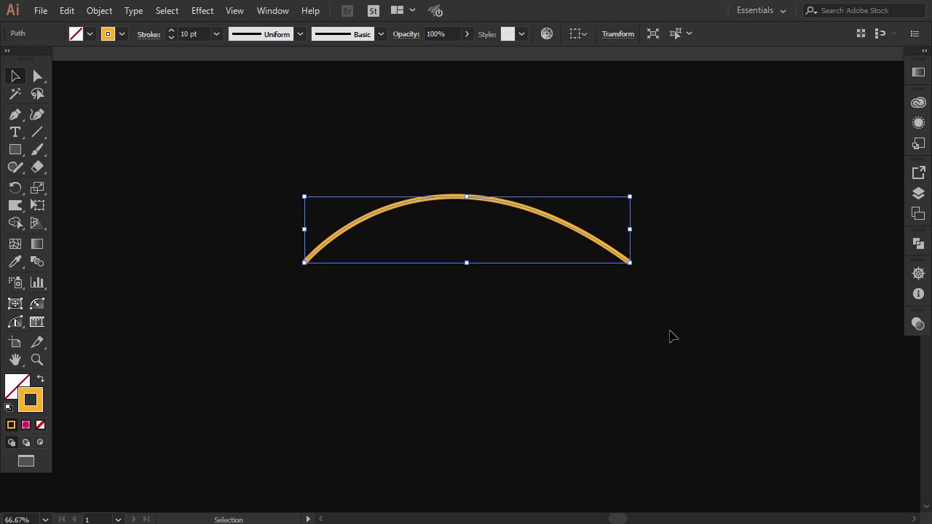
pyautogui.press('Delete')
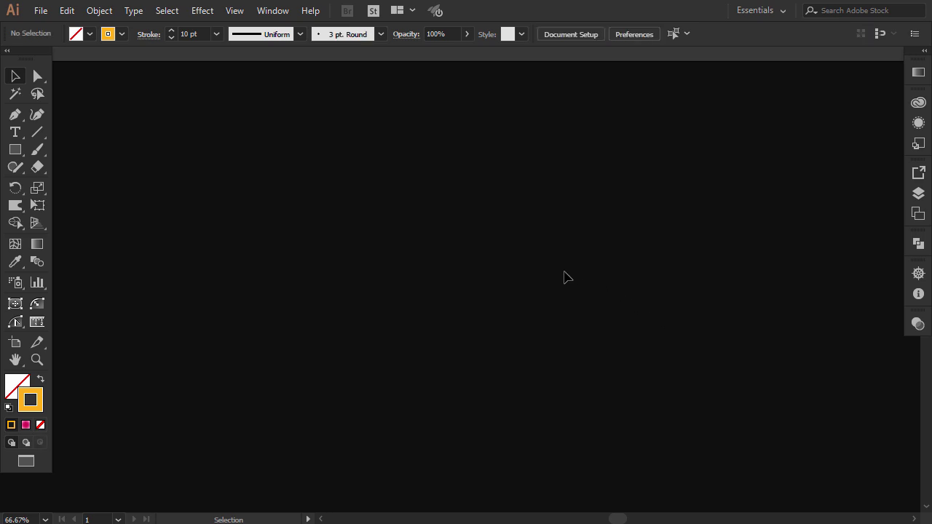
# - Draw a C-shaped curve with the Pen tool, with horizontal handles pulled left from the upper anchor and right from the lower anchor
pyautogui.click(15, 115)
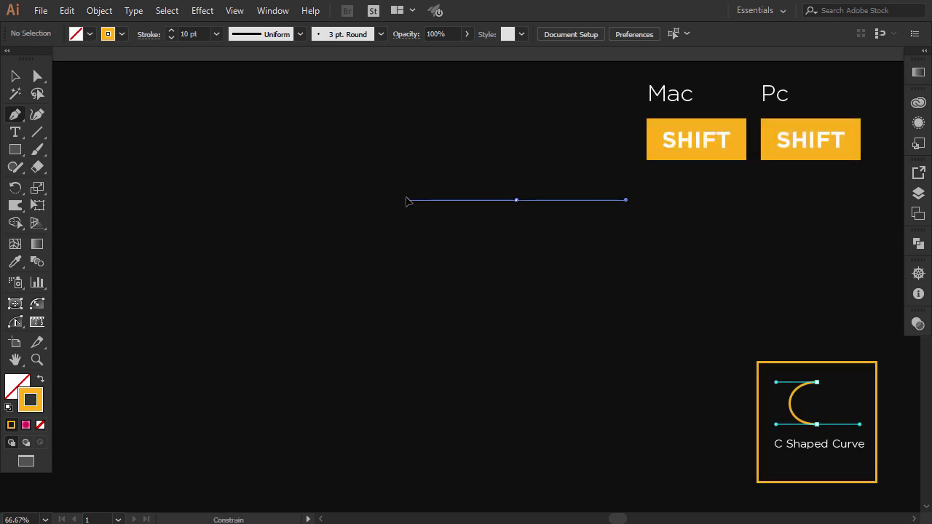
pyautogui.moveTo(401, 199); pyautogui.dragTo(512, 281)
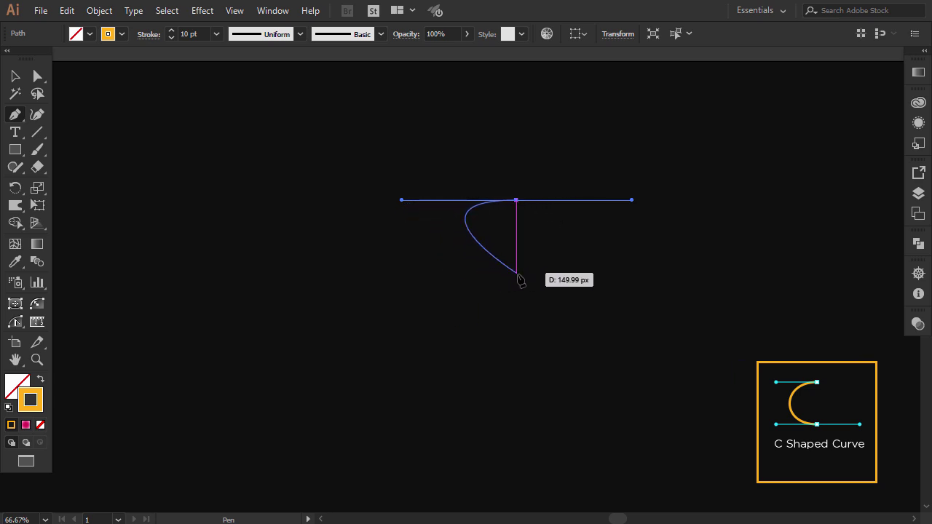
pyautogui.click(517, 283)
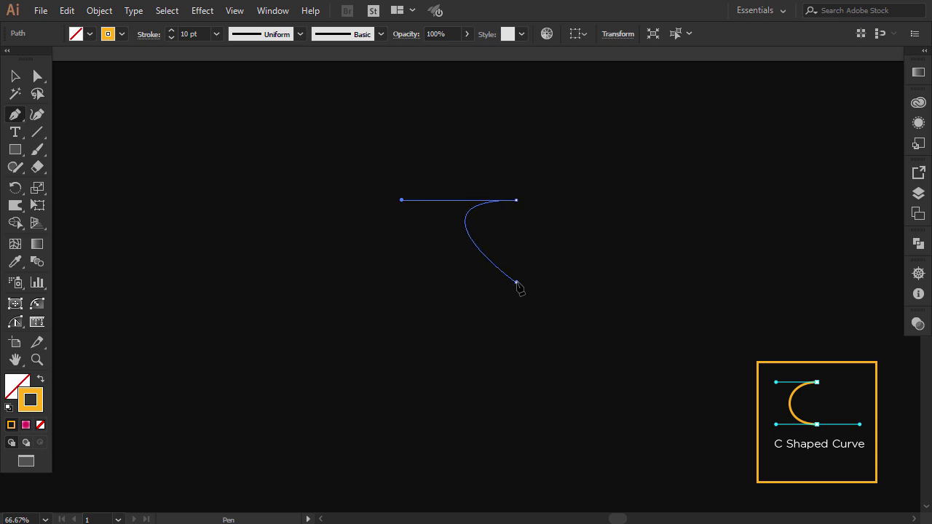
pyautogui.moveTo(520, 286); pyautogui.dragTo(629, 297)
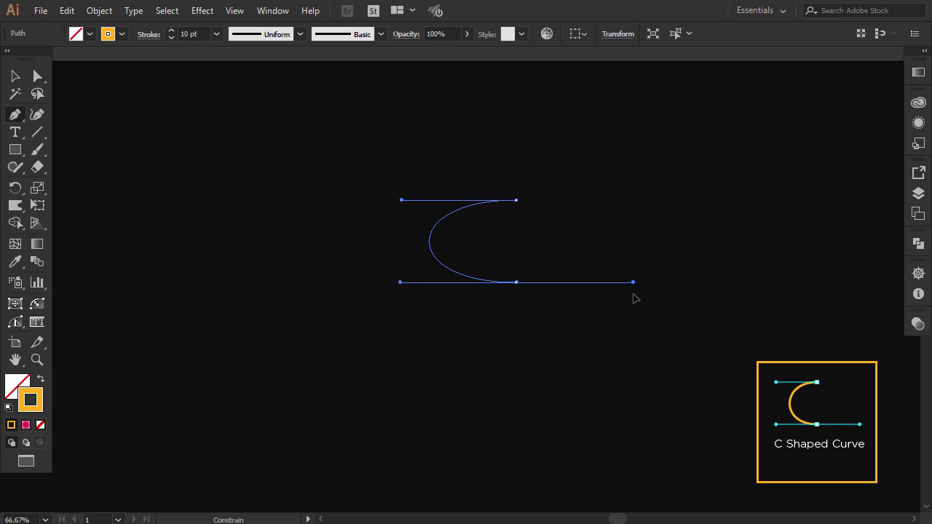
pyautogui.moveTo(634, 298); pyautogui.dragTo(634, 298)
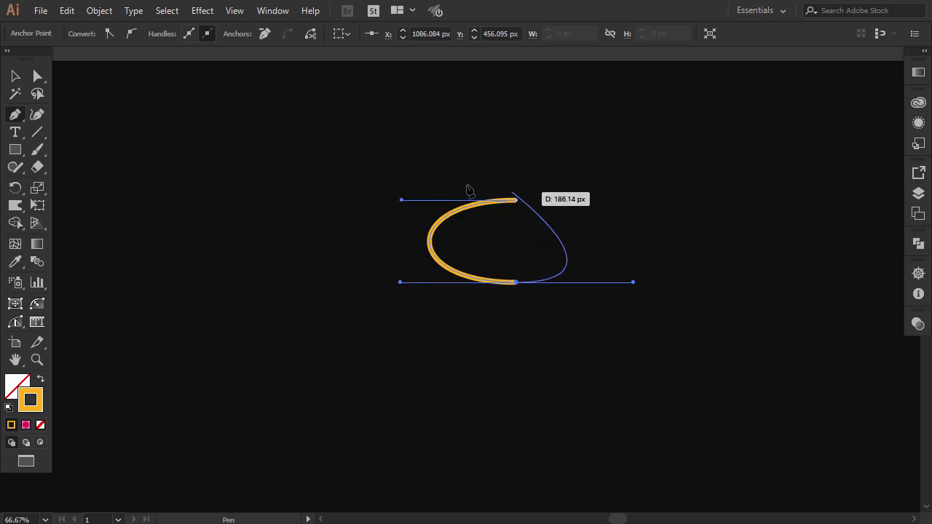
# - Delete the C-shaped curve
pyautogui.click(18, 77)
pyautogui.moveTo(370, 165); pyautogui.dragTo(556, 306)
pyautogui.press('Delete')
# - Draw an S-shaped curve with the Pen tool, pulling horizontal handles to the left from both the upper and lower anchors
pyautogui.click(15, 114)
pyautogui.moveTo(540, 192); pyautogui.dragTo(426, 194)
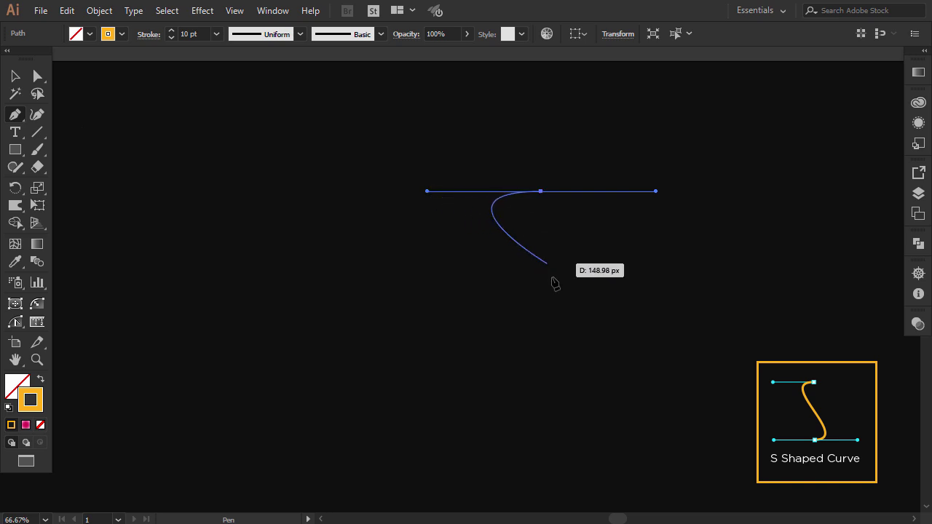
pyautogui.click(545, 333)
pyautogui.moveTo(541, 335); pyautogui.dragTo(428, 340)
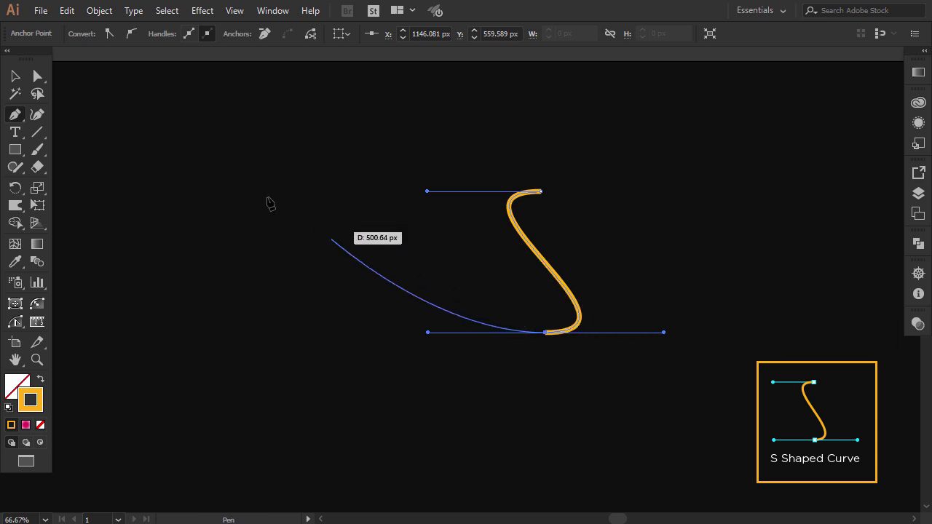
# - Move the S-shaped curve a short distance to the left and delete it
pyautogui.click(16, 76)
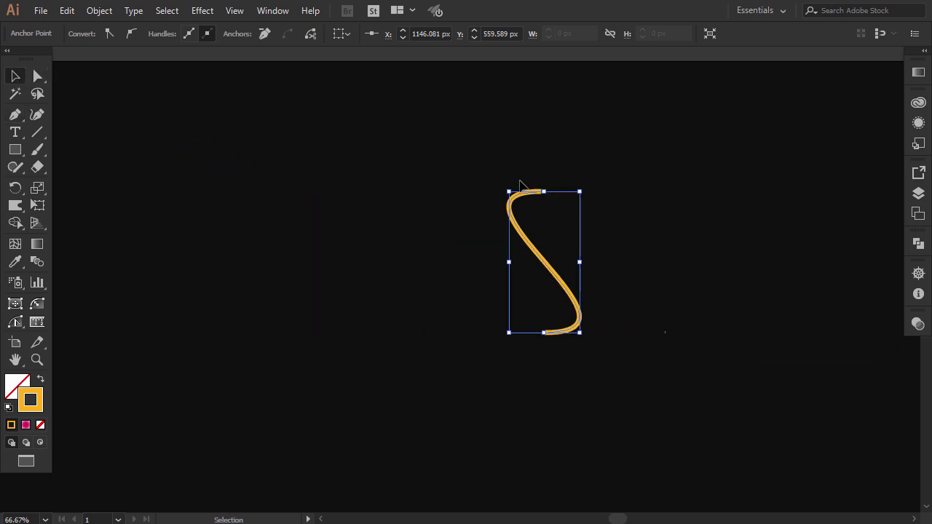
pyautogui.moveTo(525, 197); pyautogui.dragTo(477, 197)
pyautogui.click(561, 165)
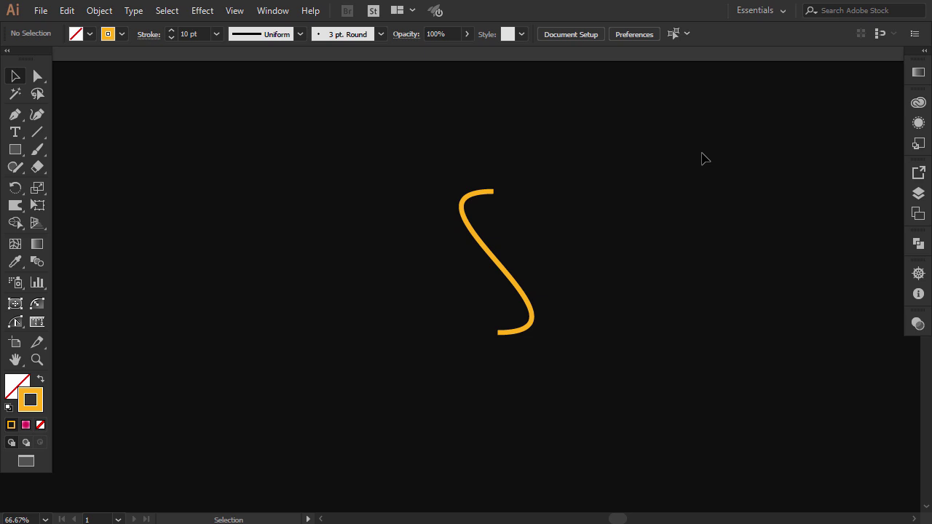
pyautogui.moveTo(569, 189); pyautogui.dragTo(431, 326)
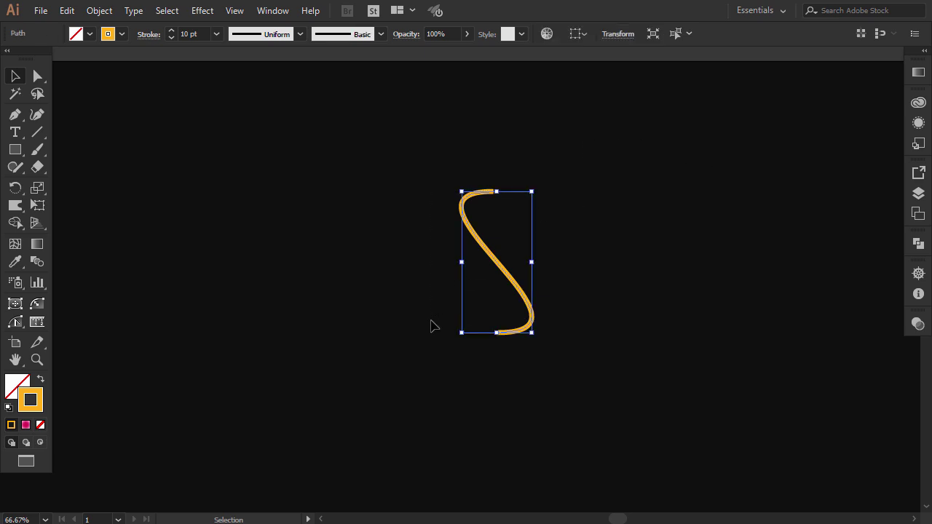
pyautogui.press('Delete')
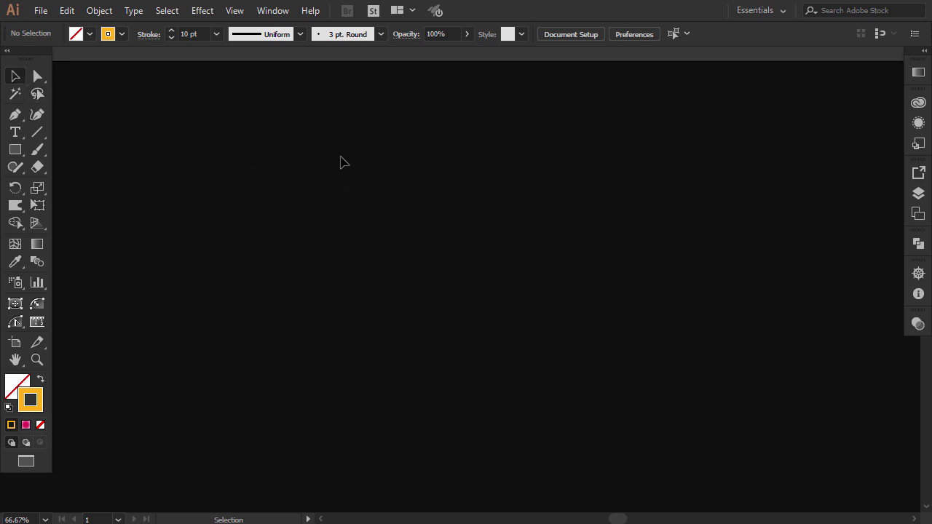
# - Draw a horizontal line with the Pen tool, pull a single upward handle from its right end, and continue into an arch about 277 px wide
pyautogui.click(20, 115)
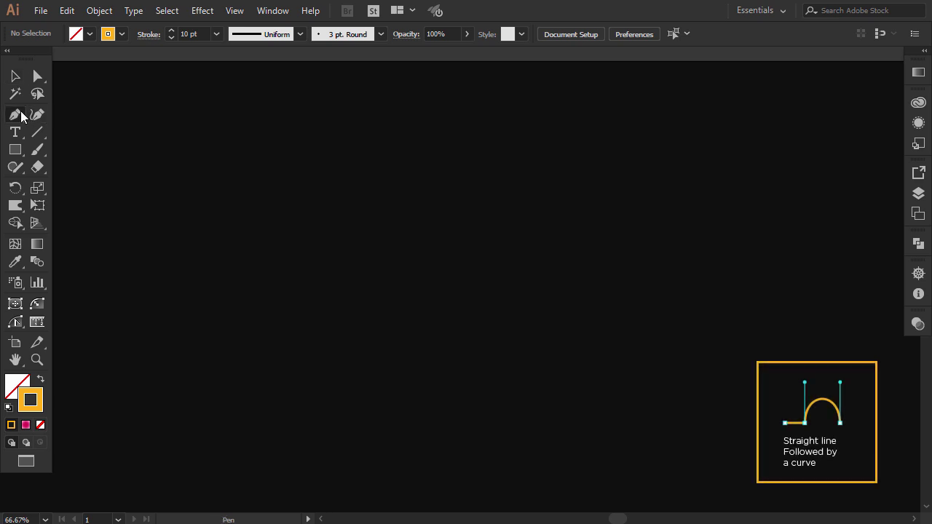
pyautogui.click(238, 241)
pyautogui.click(446, 241)
pyautogui.moveTo(447, 243); pyautogui.dragTo(446, 195)
pyautogui.press('alt')
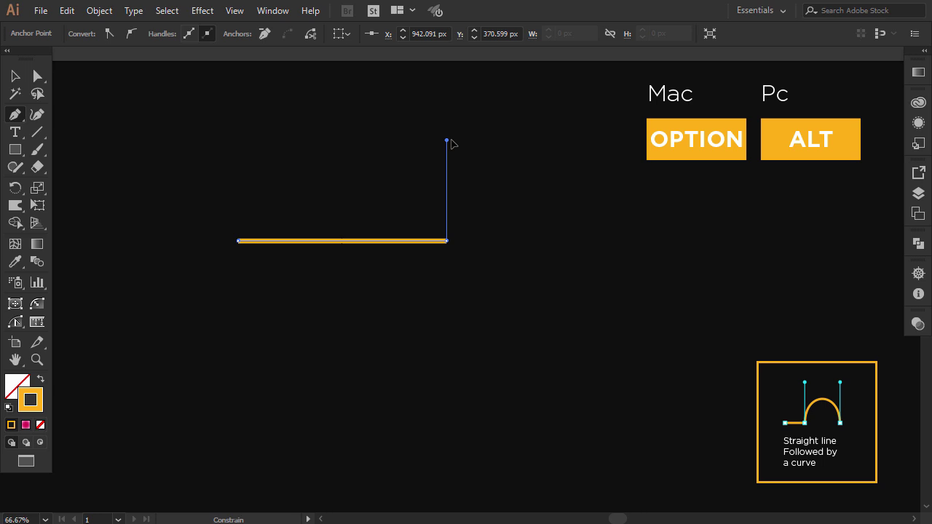
pyautogui.moveTo(452, 145); pyautogui.dragTo(451, 145)
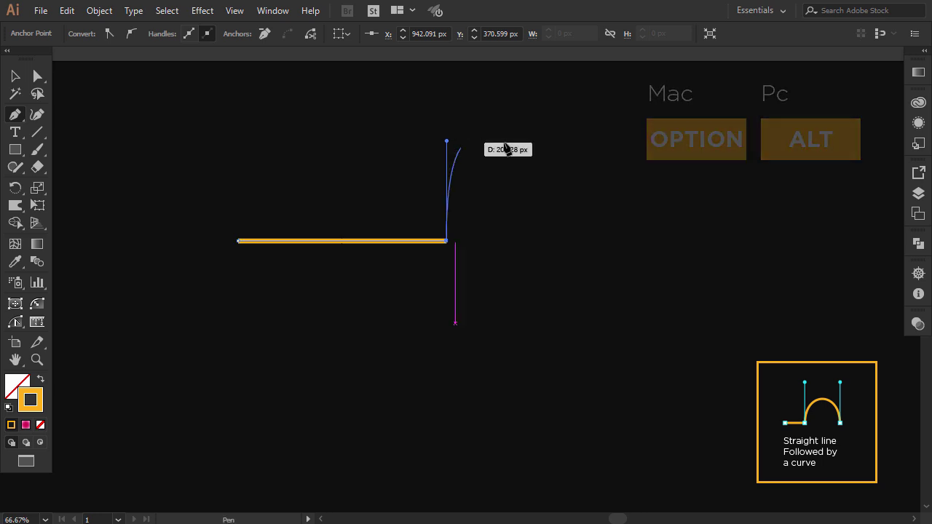
pyautogui.moveTo(581, 240); pyautogui.dragTo(597, 340)
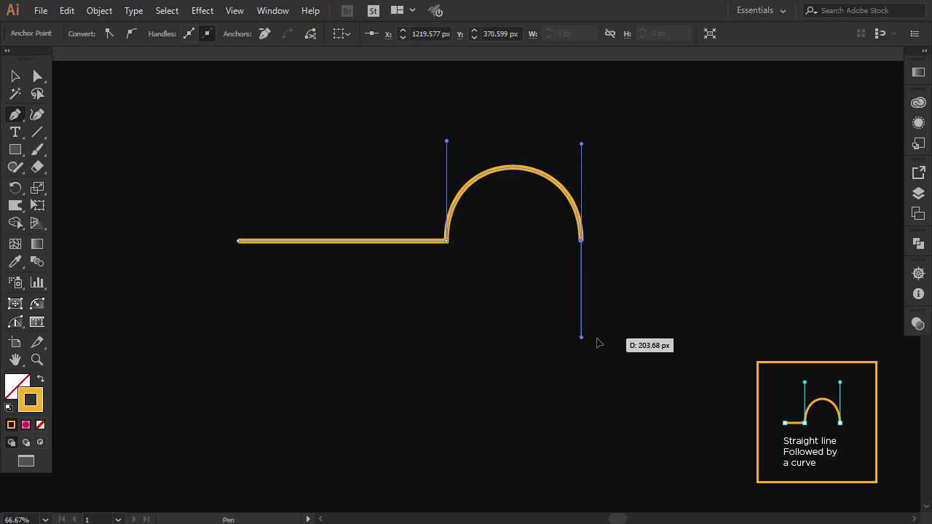
# - Deselect and delete the path made of a straight line followed by an arch
pyautogui.click(16, 75)
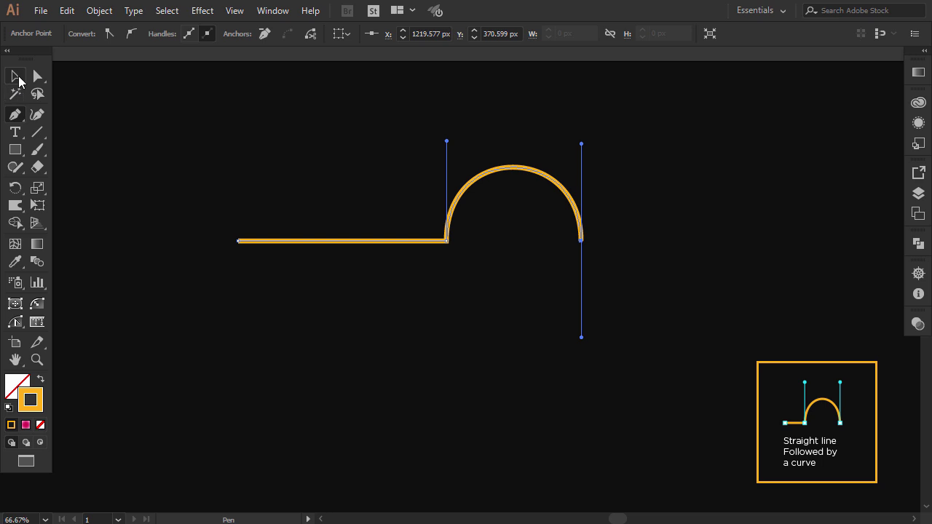
pyautogui.click(167, 134)
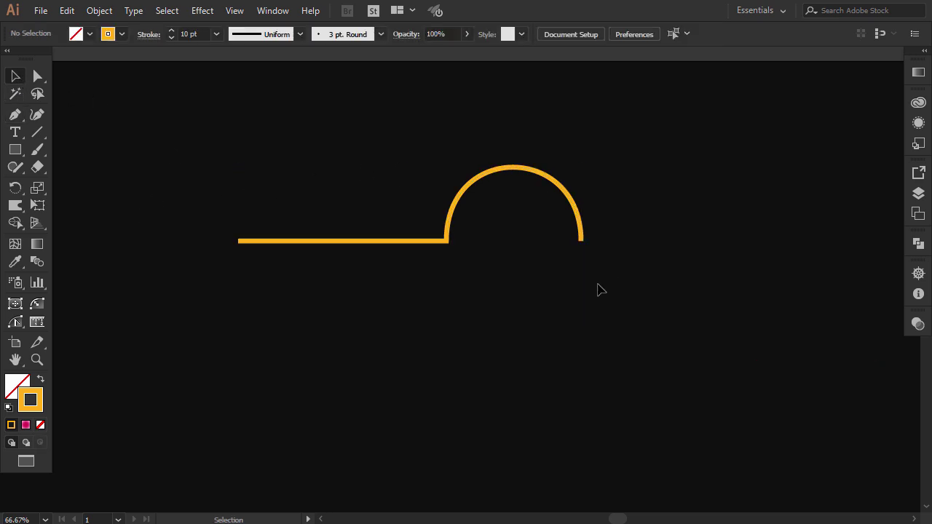
pyautogui.moveTo(616, 161); pyautogui.dragTo(335, 276)
pyautogui.press('Delete')
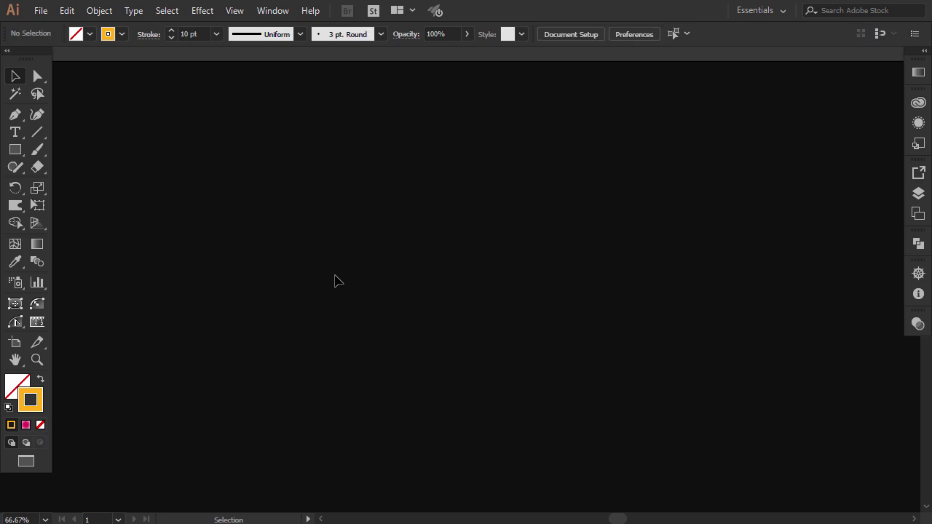
# - Draw an arch with the Pen tool, remove its end anchor's outgoing handle, and continue with a horizontal line about 267 px long
pyautogui.click(16, 115)
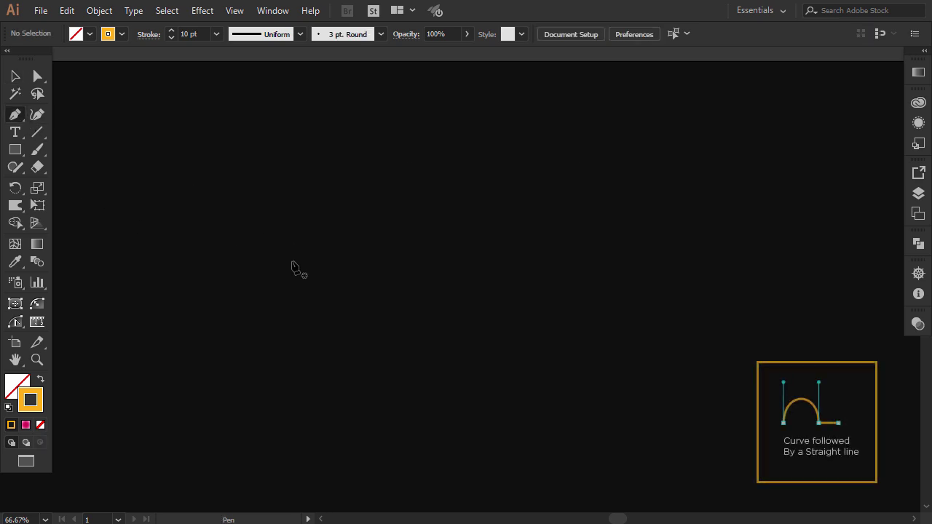
pyautogui.moveTo(297, 269); pyautogui.dragTo(297, 197)
pyautogui.moveTo(385, 269); pyautogui.dragTo(386, 340)
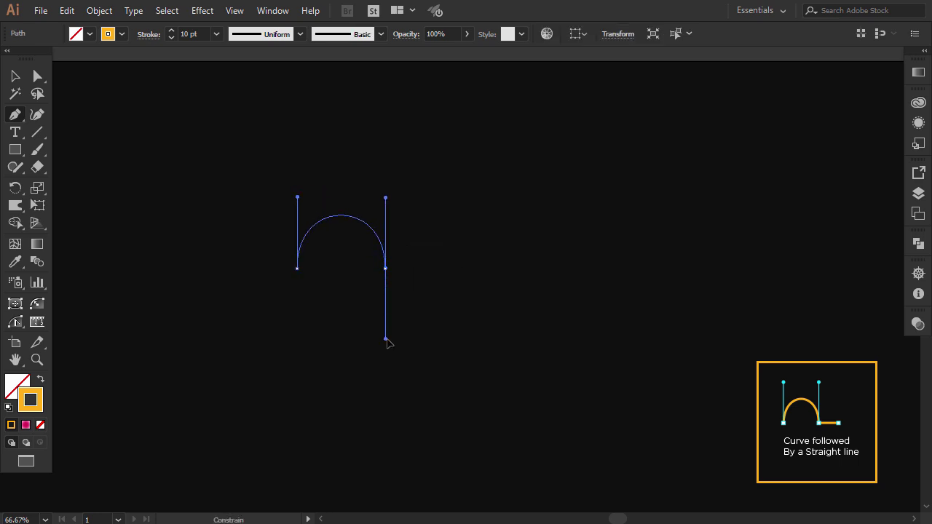
pyautogui.keyDown('alt'); pyautogui.click(385, 269); pyautogui.keyUp('alt')
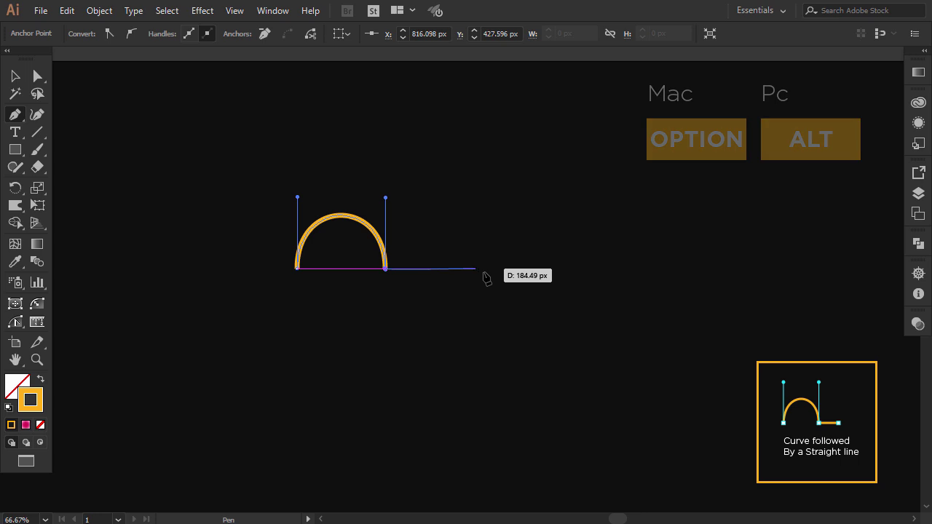
pyautogui.click(515, 270)
# - Deselect and delete the path made of an arch followed by a straight line
pyautogui.click(11, 77)
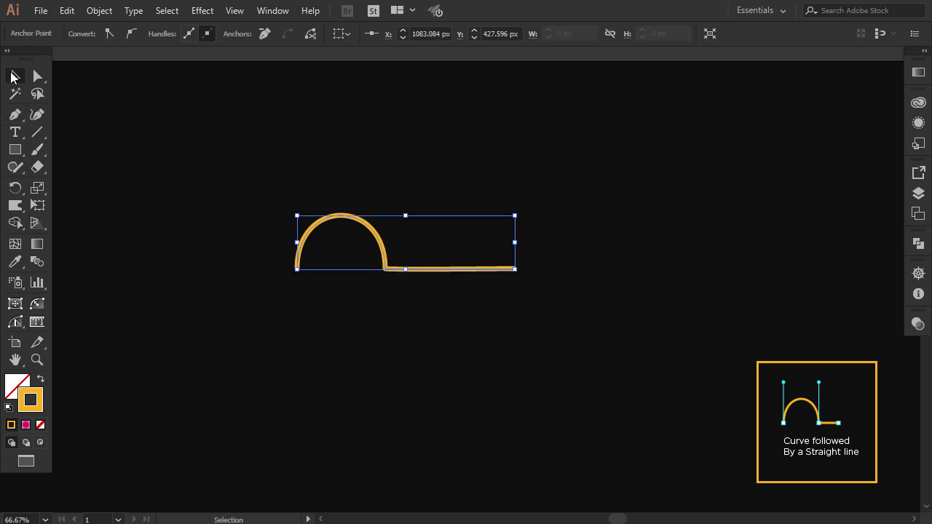
pyautogui.click(196, 168)
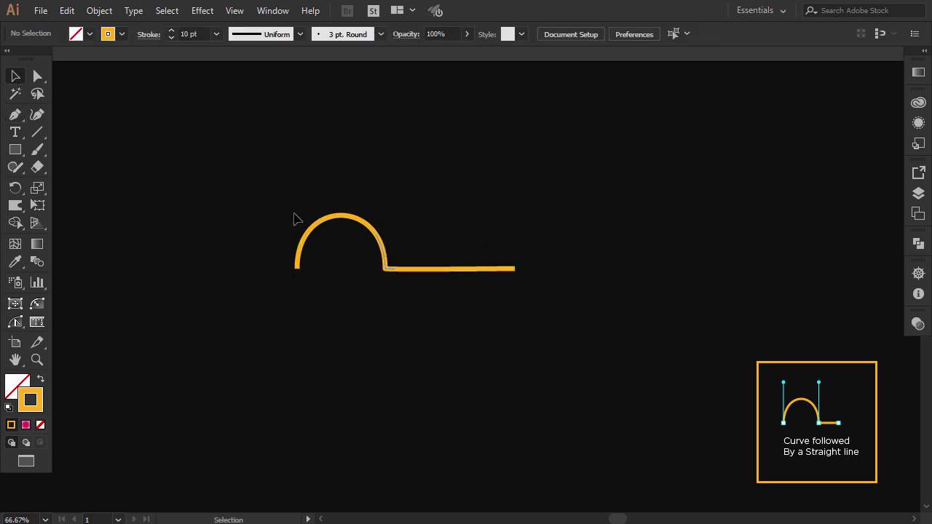
pyautogui.moveTo(291, 210); pyautogui.dragTo(533, 300)
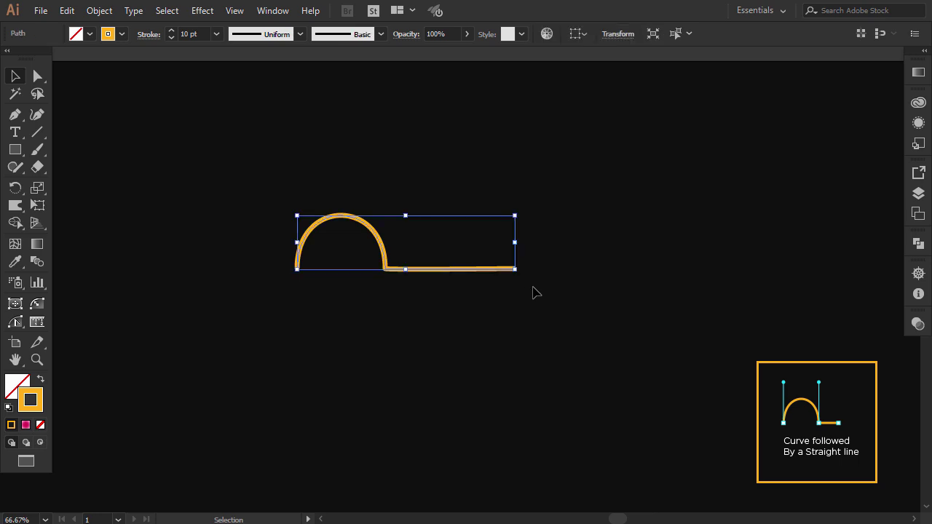
pyautogui.press('Delete')
# - Draw another, slightly larger arch, retract its end anchor's outgoing handle, and extend it with a horizontal line about 400 px long
pyautogui.click(16, 115)
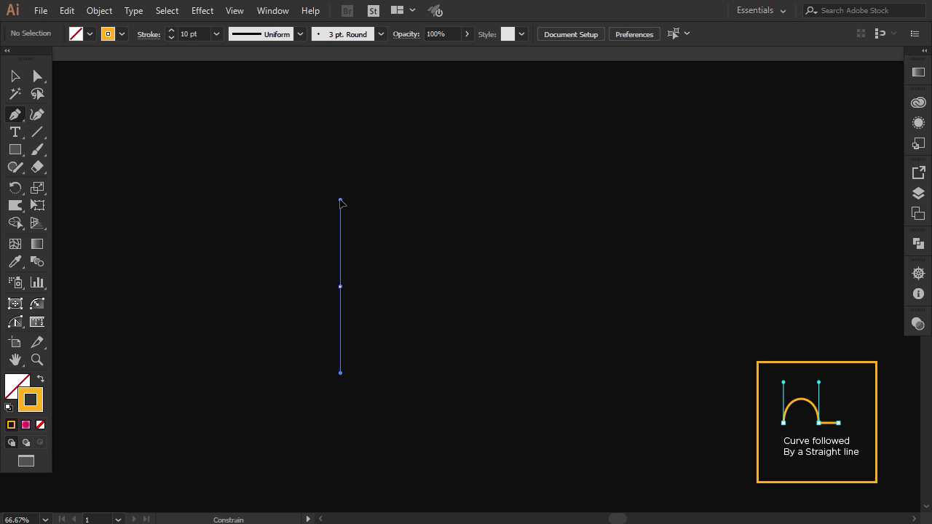
pyautogui.moveTo(340, 203); pyautogui.dragTo(341, 201)
pyautogui.moveTo(439, 287); pyautogui.dragTo(449, 369)
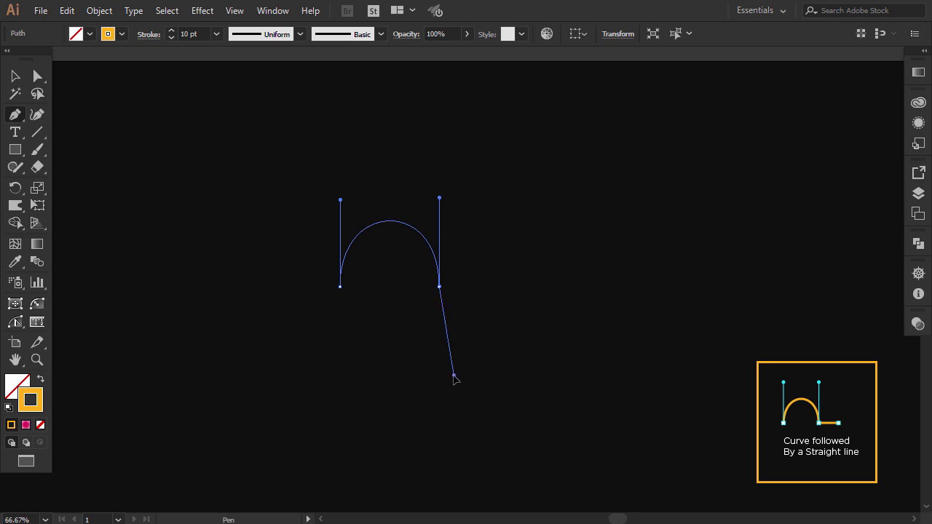
pyautogui.click(439, 287)
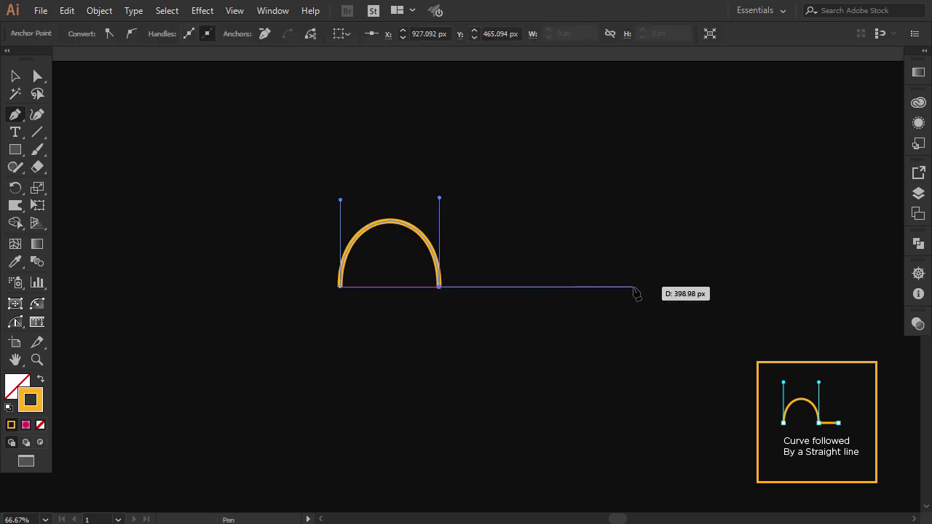
pyautogui.click(633, 287)
# - Deselect and delete the second arch-and-line path
pyautogui.click(15, 76)
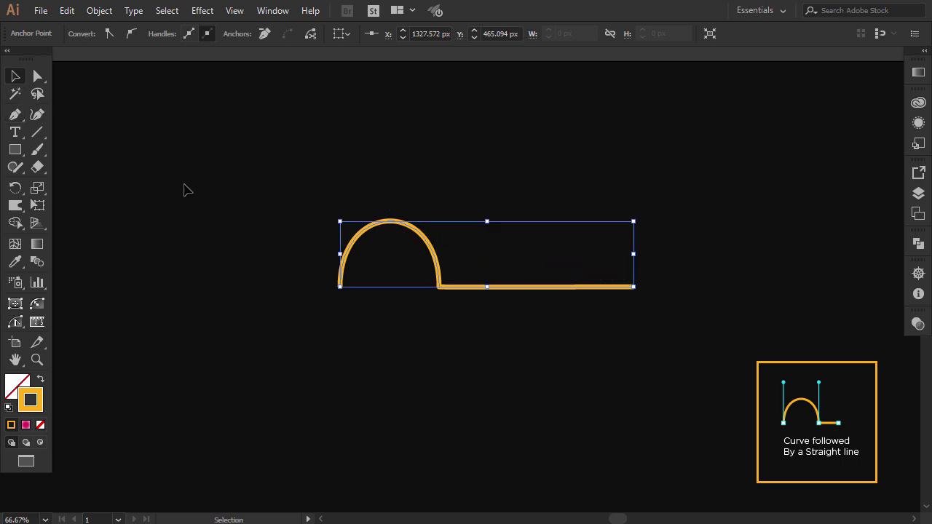
pyautogui.click(205, 209)
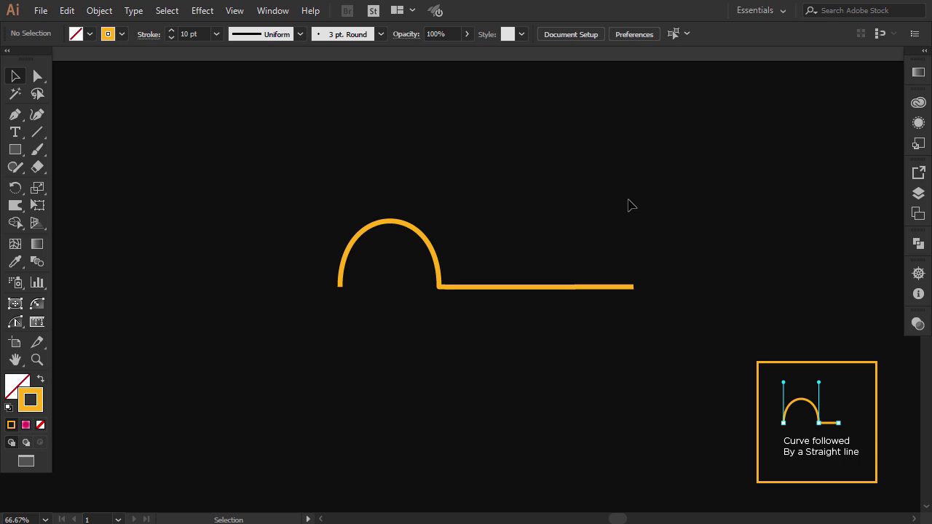
pyautogui.moveTo(573, 227); pyautogui.dragTo(339, 316)
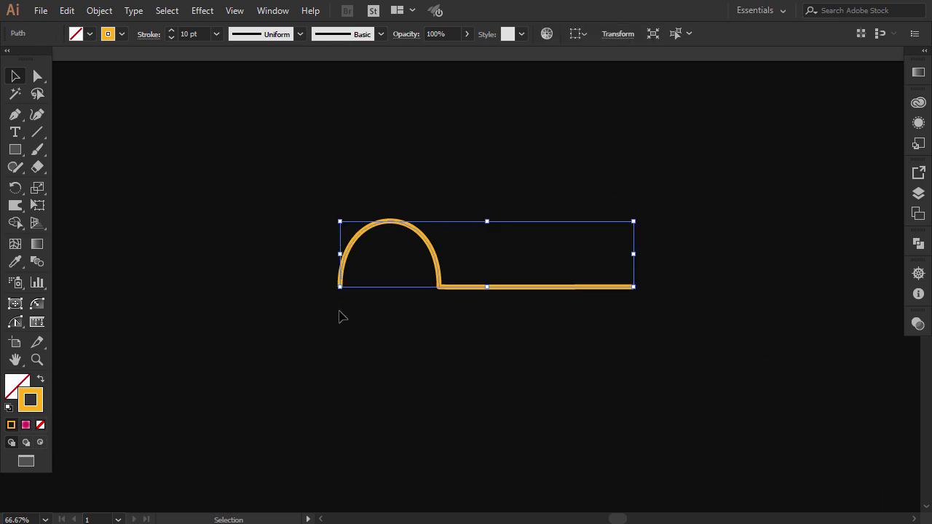
pyautogui.press('Delete')
# - Start a new Pen path with a vertically handled anchor, draw an arch, and continue it directly into a second curve
pyautogui.click(16, 115)
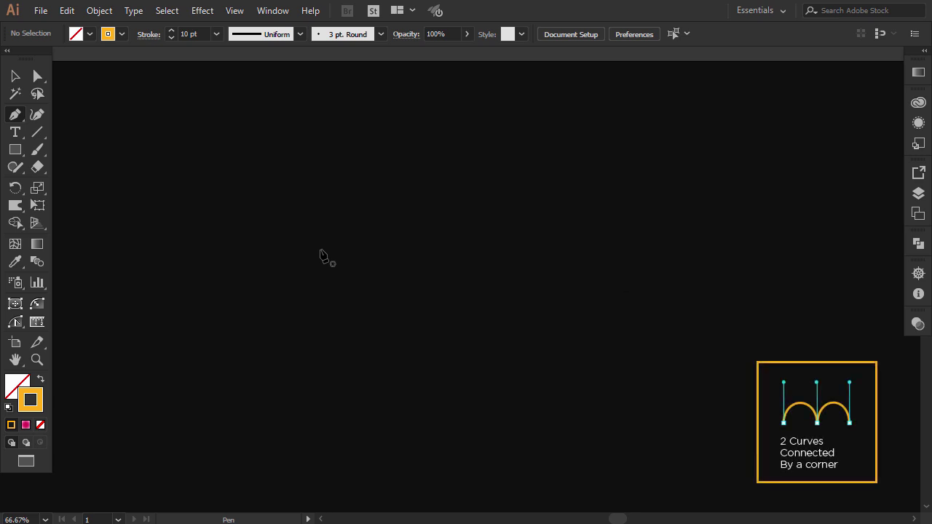
pyautogui.moveTo(327, 154); pyautogui.dragTo(330, 143)
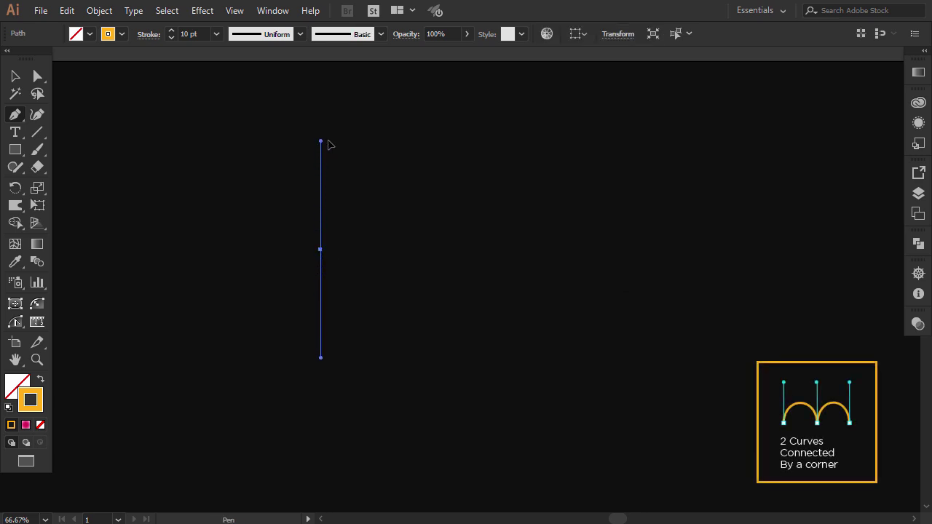
pyautogui.moveTo(430, 249); pyautogui.dragTo(434, 340)
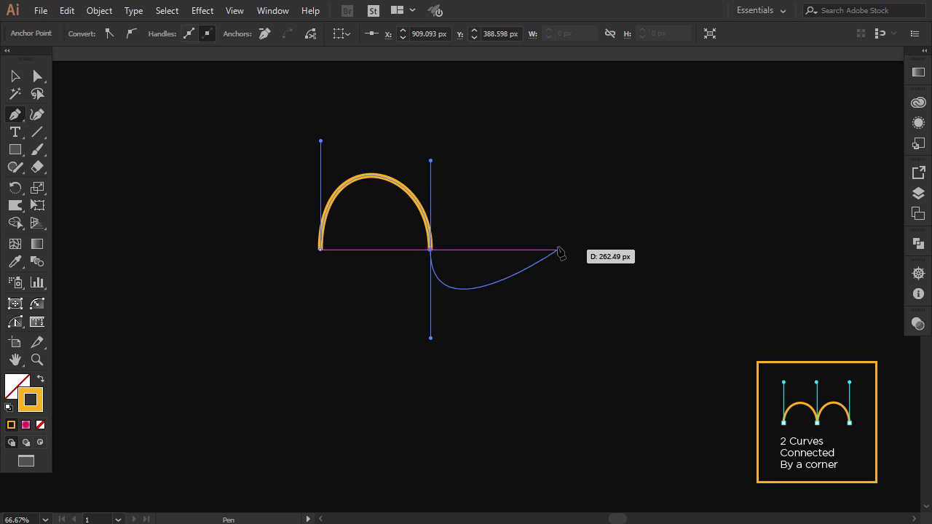
pyautogui.moveTo(558, 249); pyautogui.dragTo(546, 169)
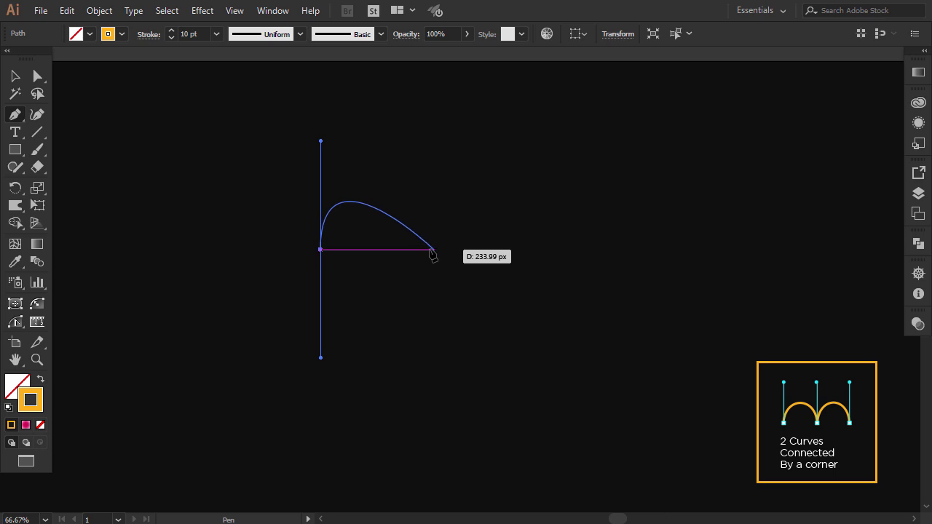
# - From the starting anchor, draw two adjoining arches about 220 px wide each, turning the middle anchor's outgoing handle upward as a corner, and deselect
pyautogui.moveTo(430, 250); pyautogui.dragTo(470, 256)
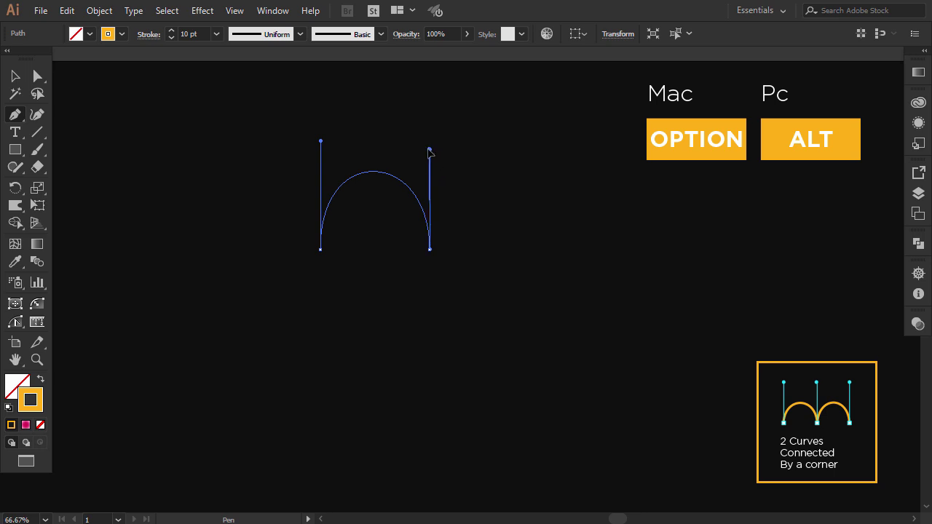
pyautogui.moveTo(430, 150); pyautogui.dragTo(431, 148)
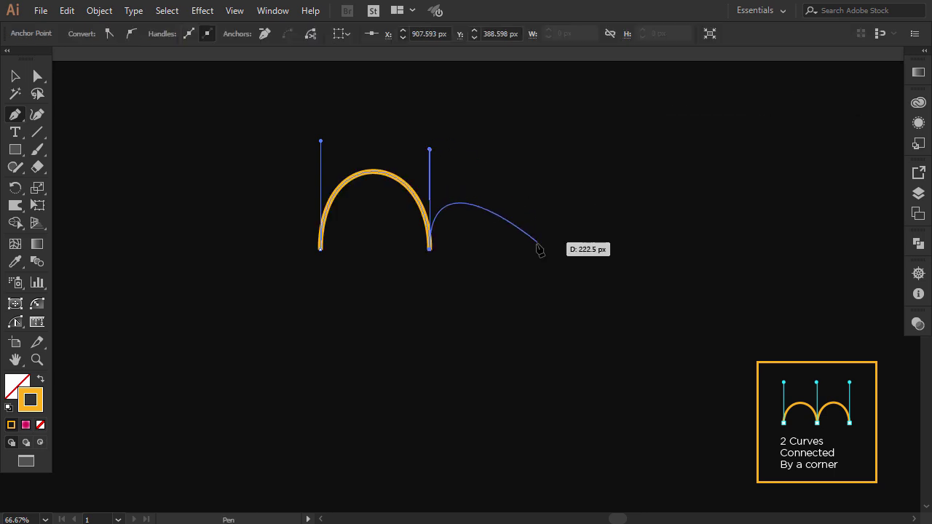
pyautogui.moveTo(535, 249); pyautogui.dragTo(535, 354)
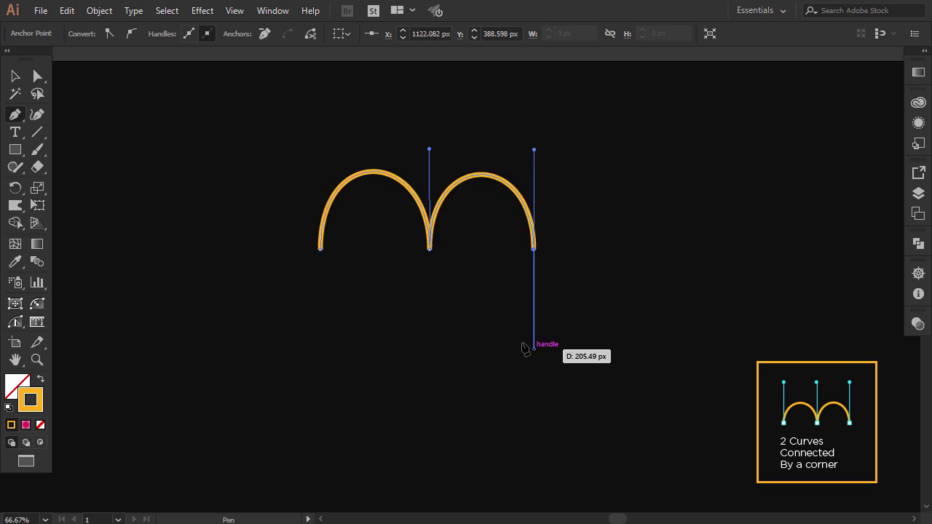
pyautogui.press('v')
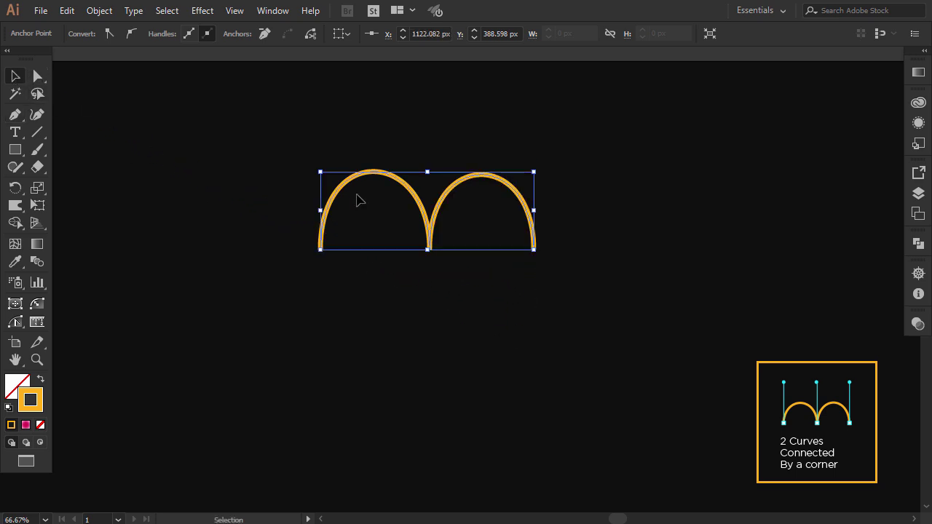
pyautogui.moveTo(408, 173); pyautogui.dragTo(460, 183)
pyautogui.click(468, 302)
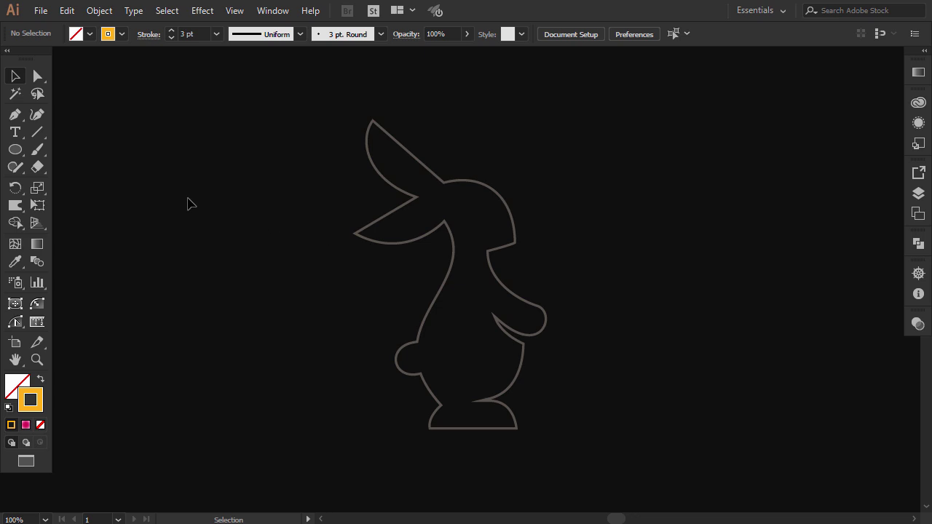
# - Trace the rabbit's upper ear edge with a straight Pen line and its head with a curve, removing the outgoing handle at the nose
pyautogui.click(16, 117)
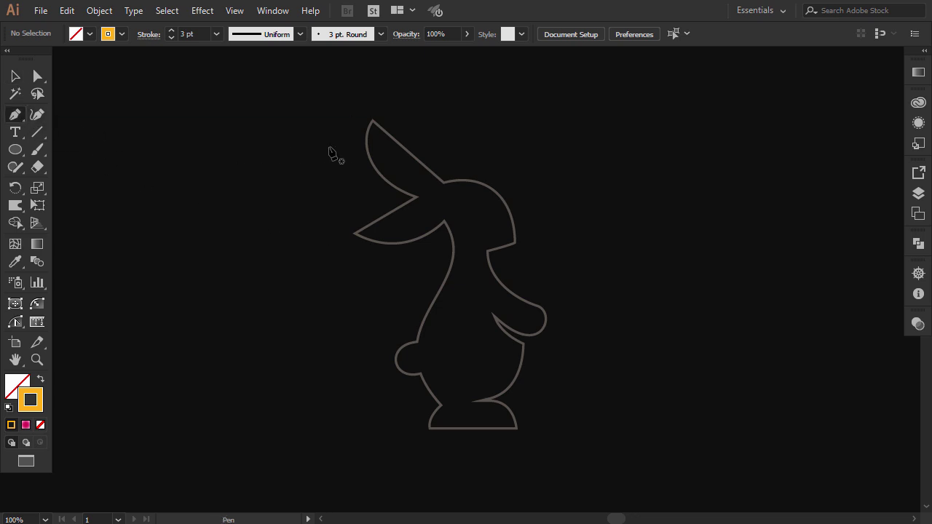
pyautogui.click(372, 124)
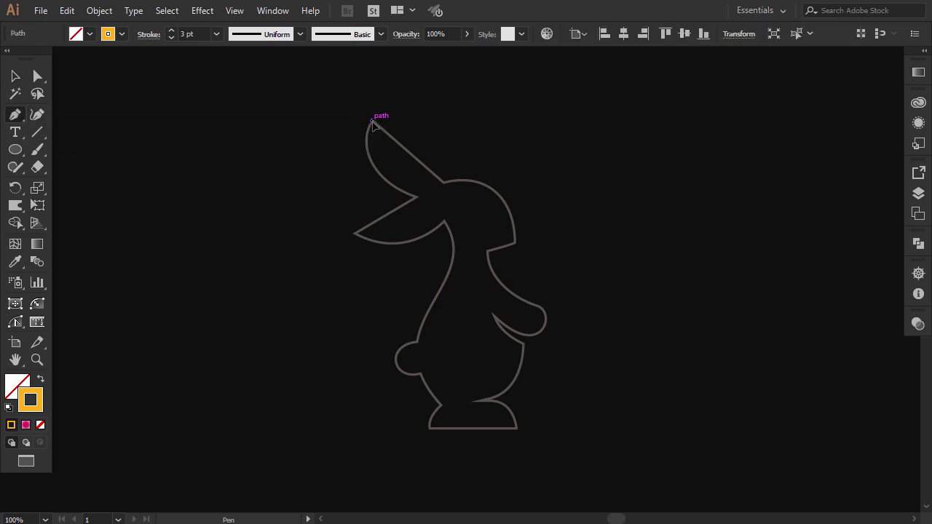
pyautogui.click(443, 183)
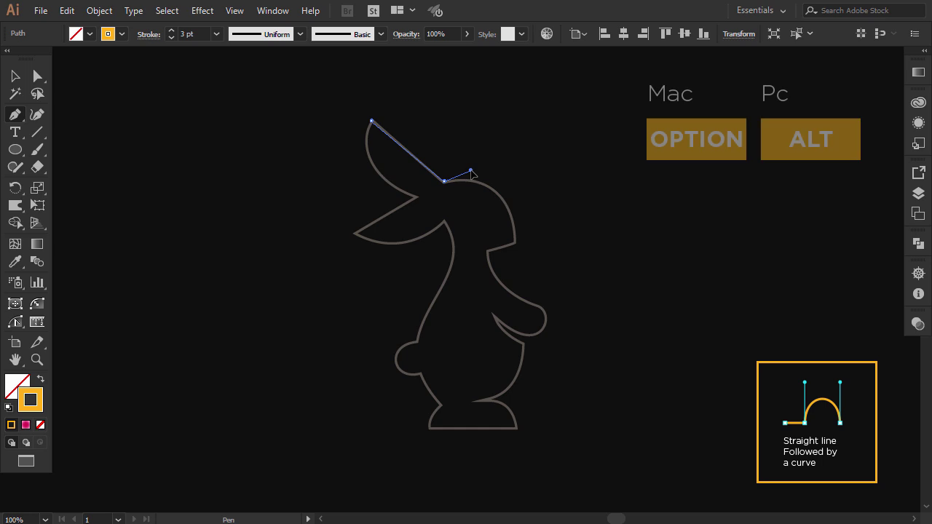
pyautogui.moveTo(443, 181); pyautogui.dragTo(477, 172)
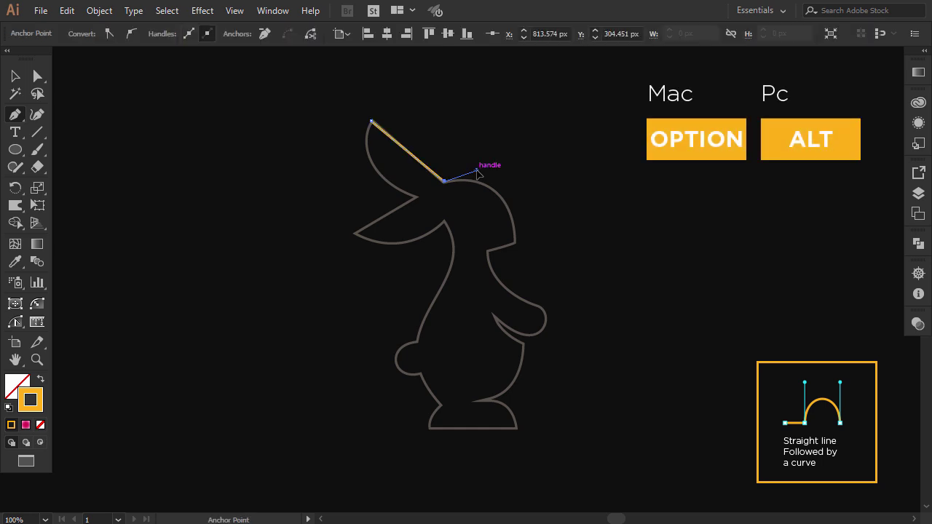
pyautogui.click(516, 241)
pyautogui.moveTo(514, 249); pyautogui.dragTo(519, 289)
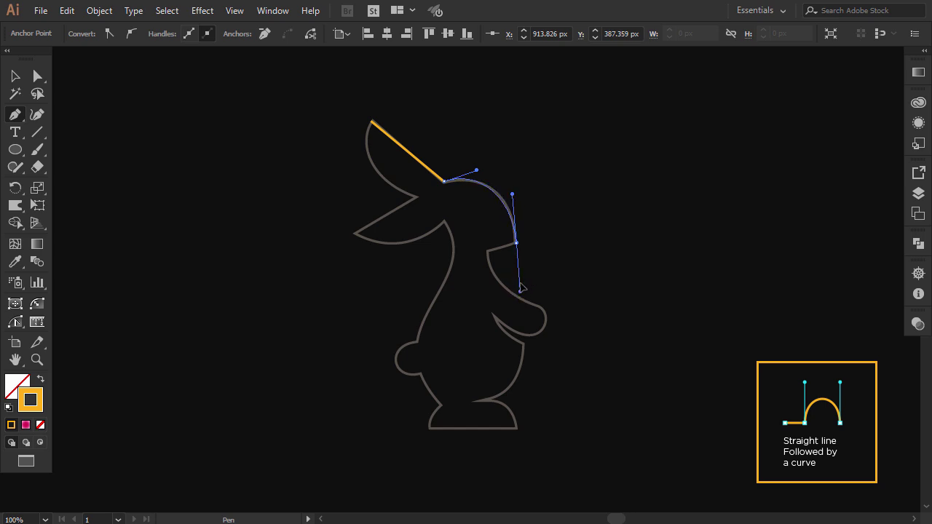
pyautogui.keyDown('alt'); pyautogui.click(516, 245); pyautogui.keyUp('alt')
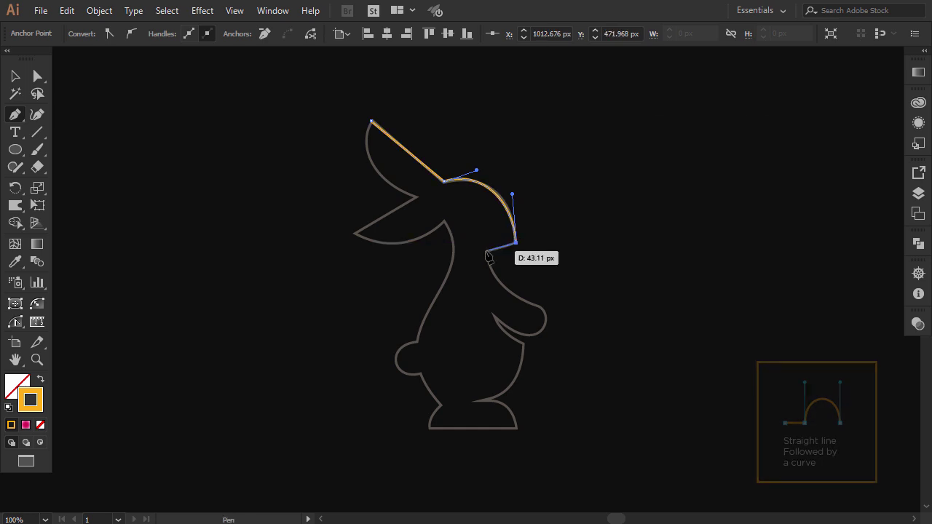
# - Continue the path with a straight line under the nose and curves around the arm, ending in a corner at the armpit
pyautogui.moveTo(485, 251); pyautogui.dragTo(485, 252)
pyautogui.moveTo(486, 292); pyautogui.dragTo(488, 294)
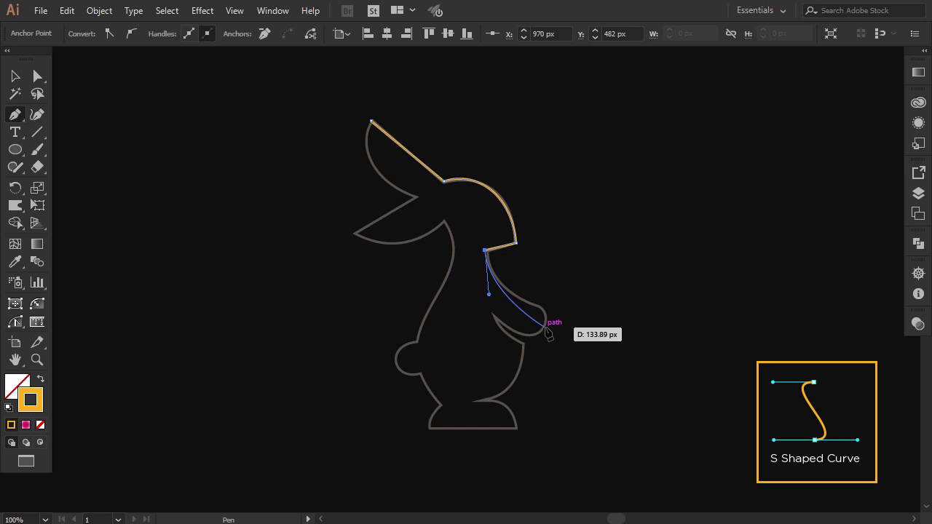
pyautogui.moveTo(546, 323); pyautogui.dragTo(521, 347)
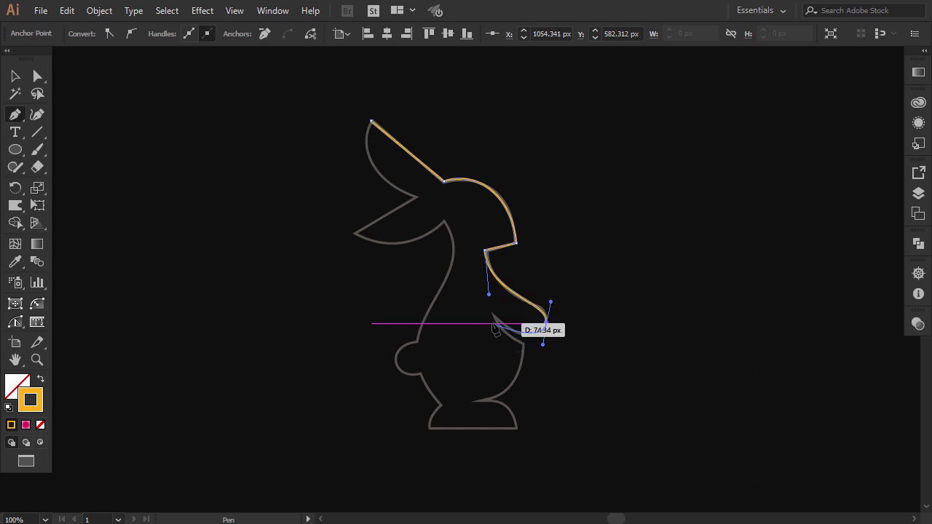
pyautogui.moveTo(493, 318); pyautogui.dragTo(501, 340)
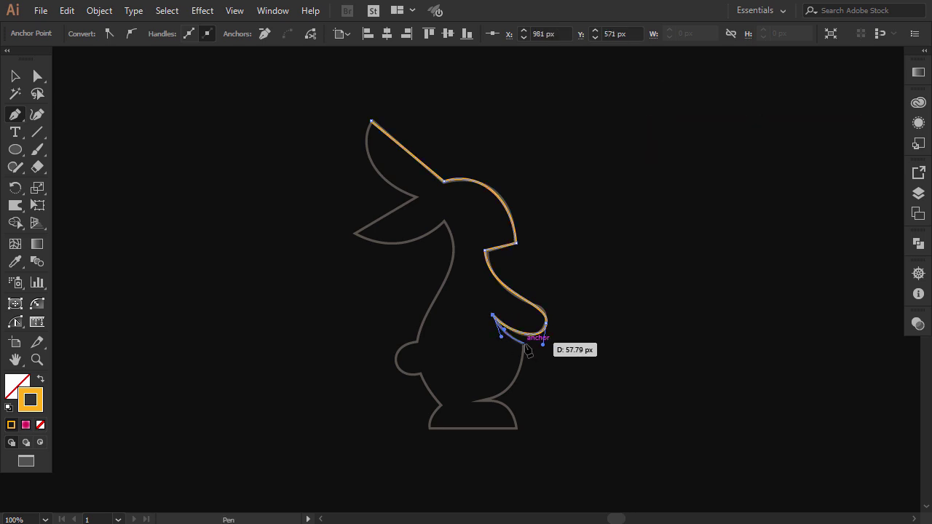
# - Trace the belly and foot with corner-joined curves and a straight sole, redirecting the heel anchor's outgoing handle up toward the back
pyautogui.moveTo(523, 342); pyautogui.dragTo(526, 407)
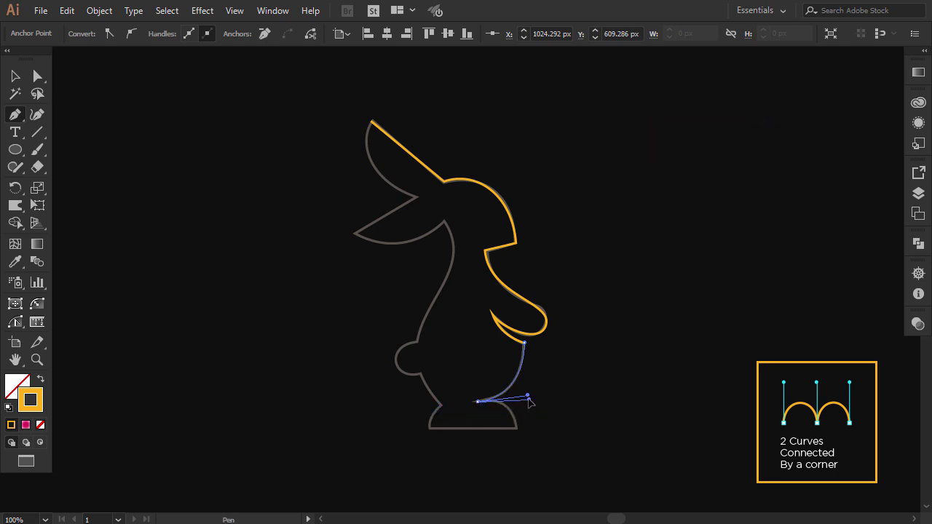
pyautogui.moveTo(528, 402); pyautogui.dragTo(527, 400)
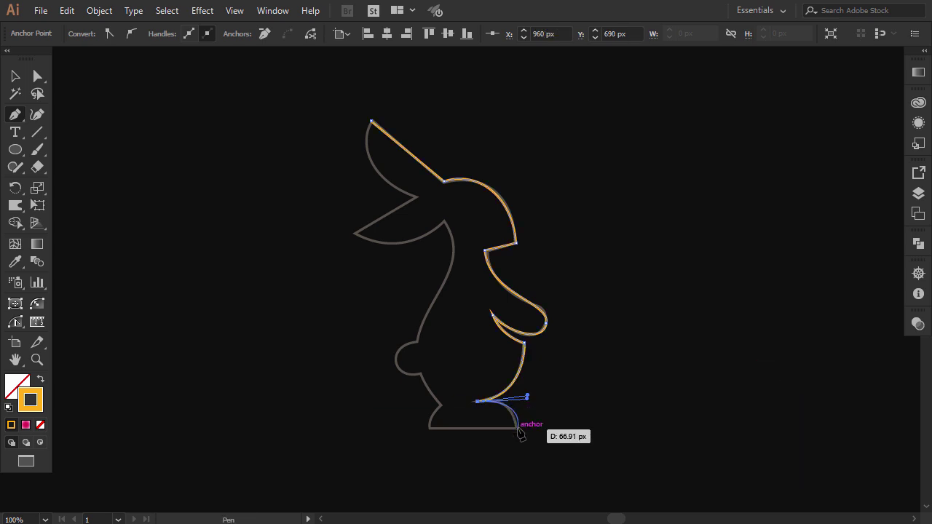
pyautogui.click(518, 428)
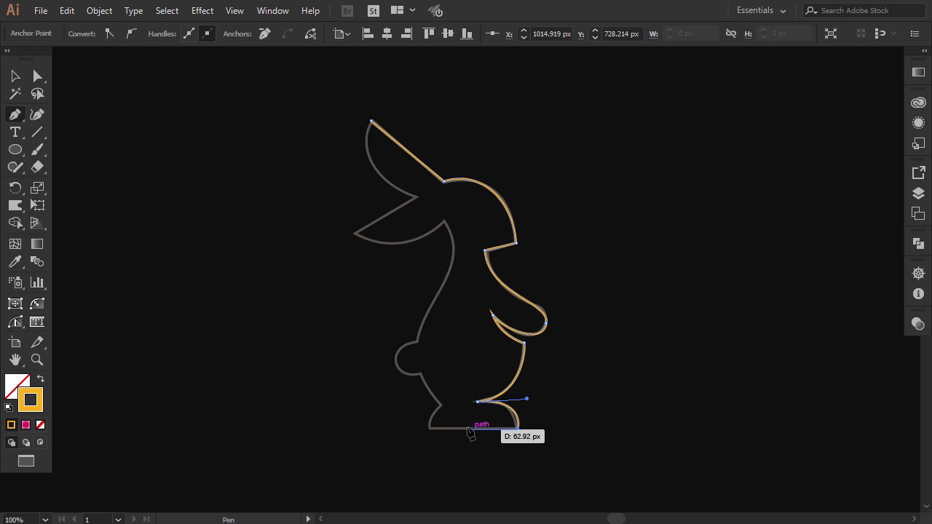
pyautogui.click(429, 429)
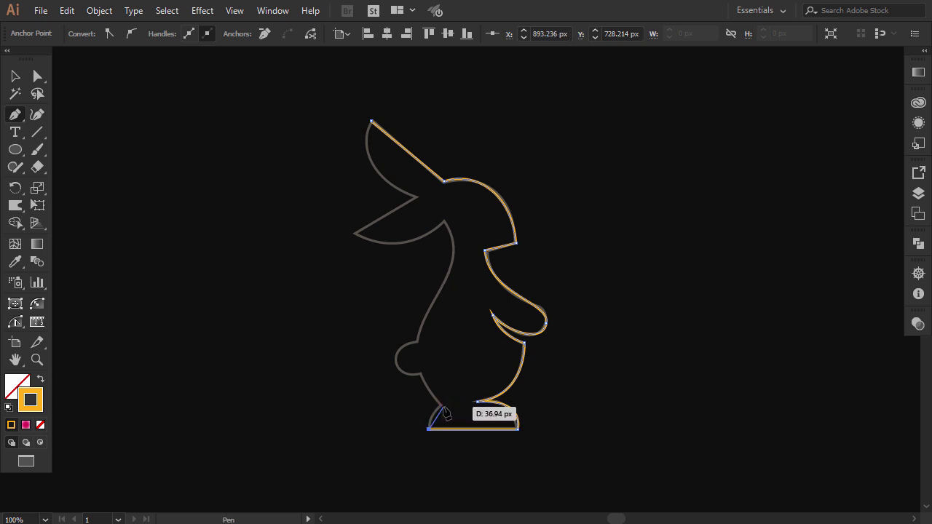
pyautogui.moveTo(440, 405); pyautogui.dragTo(421, 393)
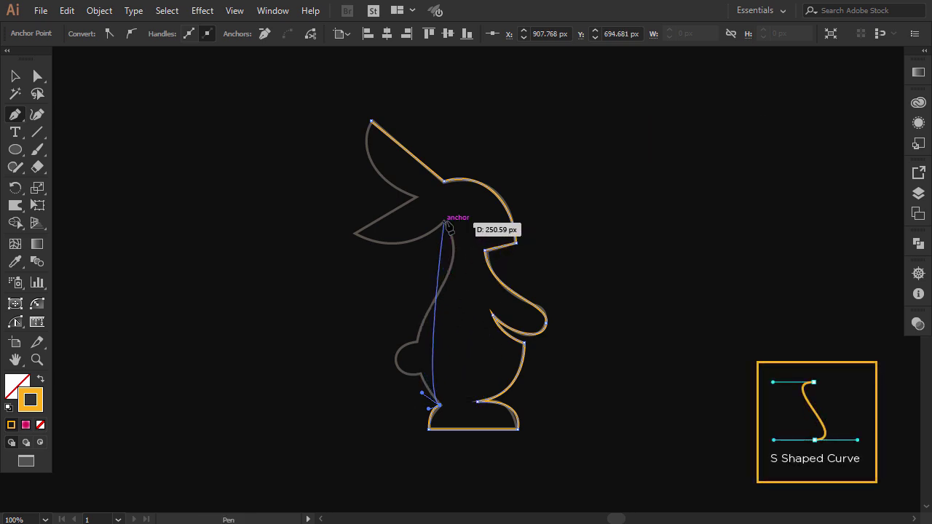
# - Trace the back up to the lower ear's base and the ear's curved underside, removing the outgoing handle at its tip
pyautogui.moveTo(445, 222)
pyautogui.mouseDown()
pyautogui.moveTo(420, 197)
pyautogui.moveTo(431, 249)
pyautogui.moveTo(446, 227)
pyautogui.mouseUp()
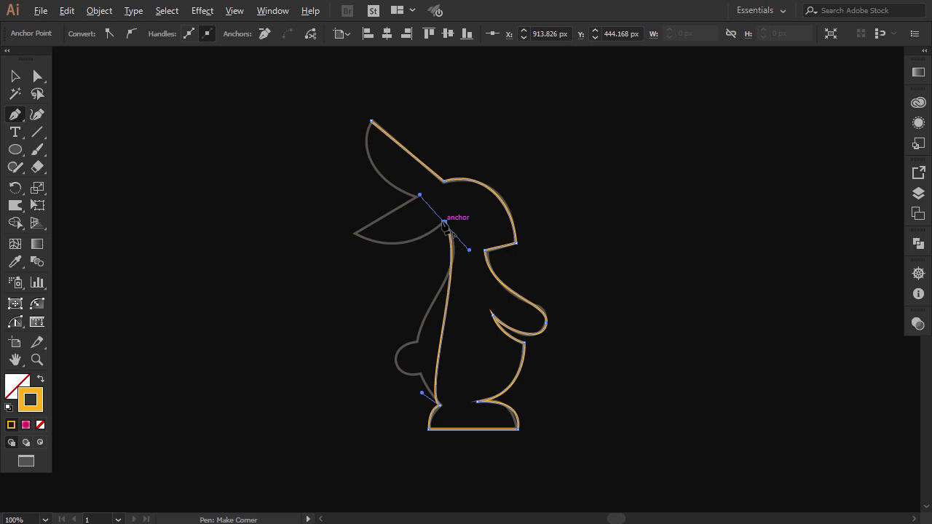
pyautogui.moveTo(445, 227); pyautogui.dragTo(308, 204)
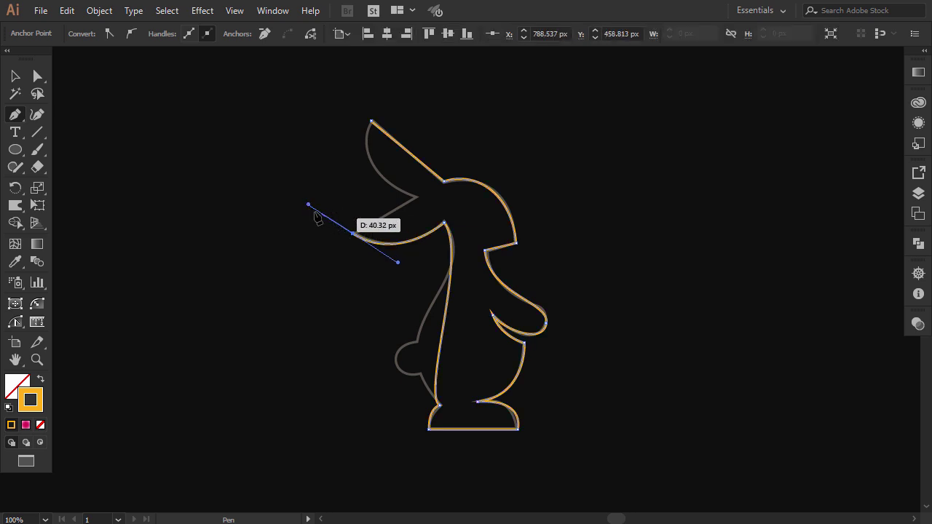
pyautogui.keyDown('alt'); pyautogui.click(352, 234); pyautogui.keyUp('alt')
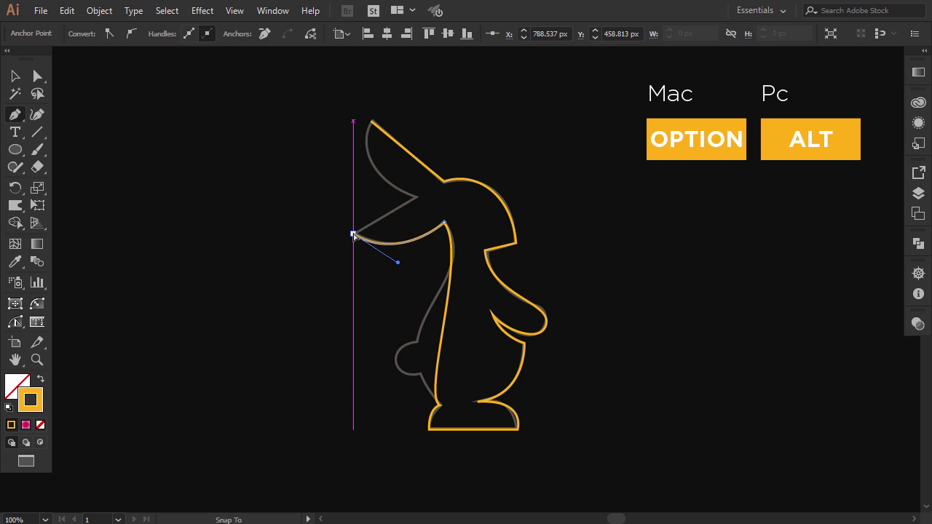
# - Draw a straight line to the notch between the ears and close the path with a curve to the upper ear's tip
pyautogui.click(418, 197)
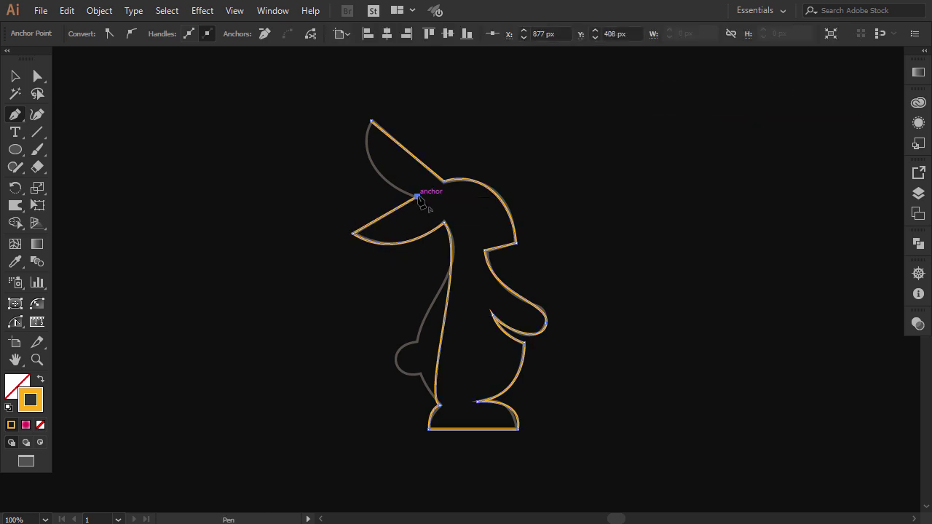
pyautogui.moveTo(418, 197); pyautogui.dragTo(380, 188)
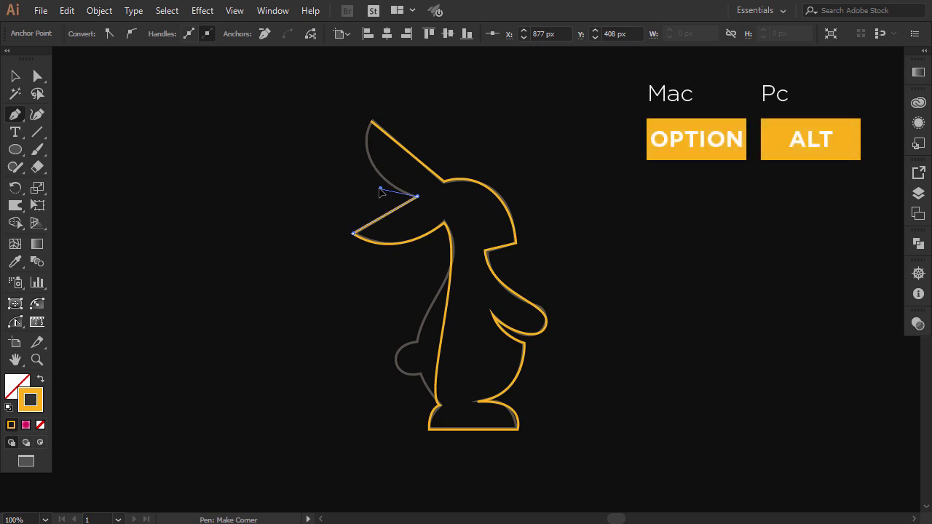
pyautogui.moveTo(371, 122); pyautogui.dragTo(385, 97)
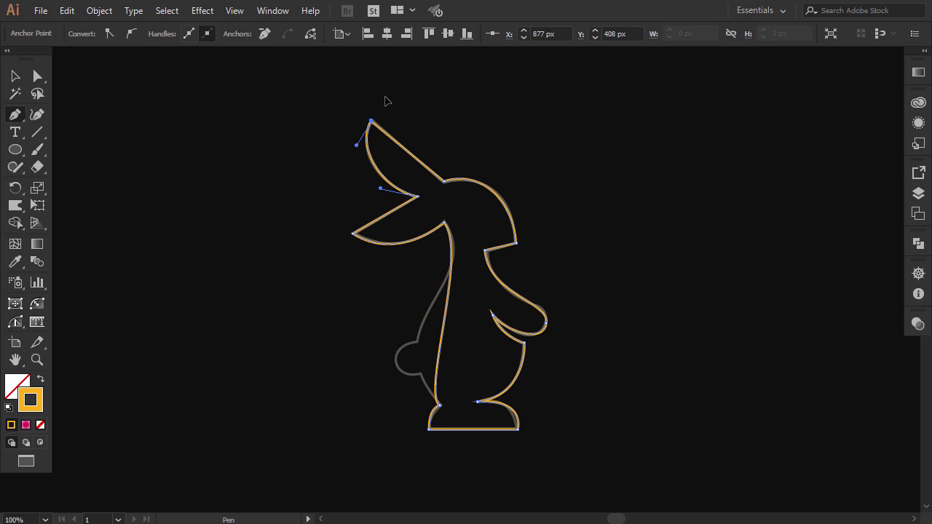
# - Reshape the rabbit's back segment with Direct Selection, adjusting the handles at the heel and neck to match the S-shaped template outline
pyautogui.click(37, 76)
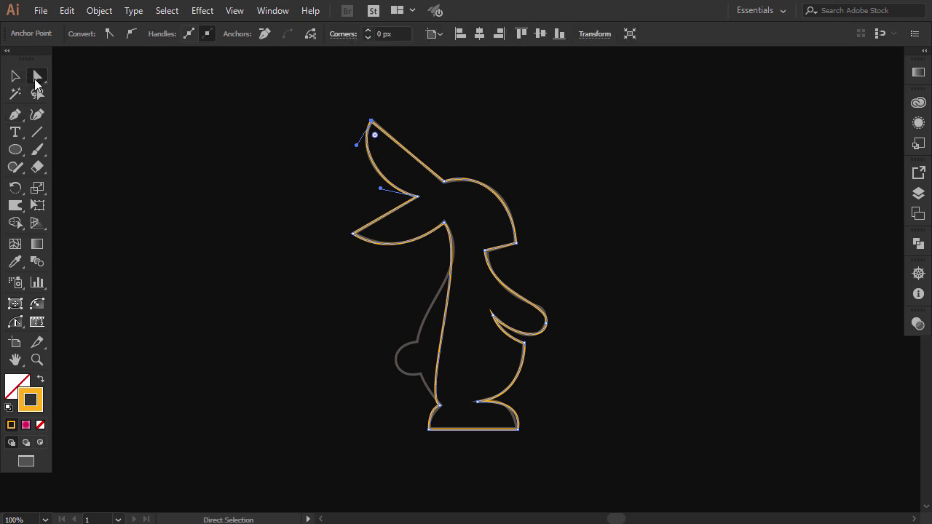
pyautogui.click(226, 197)
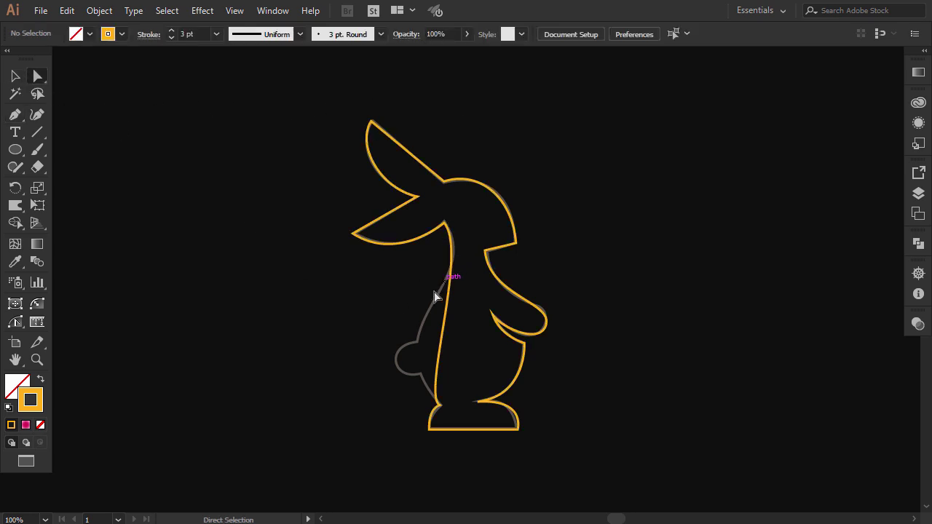
pyautogui.click(437, 402)
pyautogui.moveTo(424, 398); pyautogui.dragTo(377, 342)
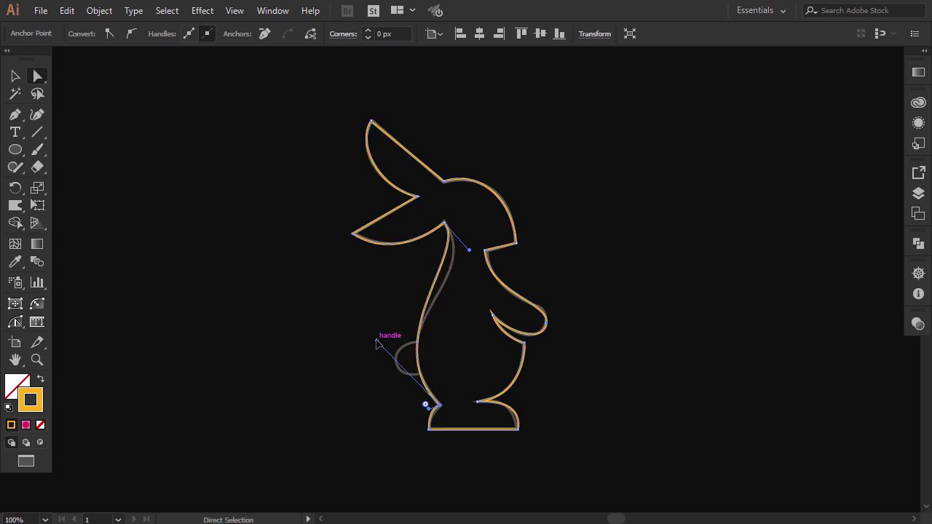
pyautogui.moveTo(473, 258); pyautogui.dragTo(482, 275)
pyautogui.moveTo(376, 341); pyautogui.dragTo(374, 319)
pyautogui.moveTo(483, 277); pyautogui.dragTo(486, 284)
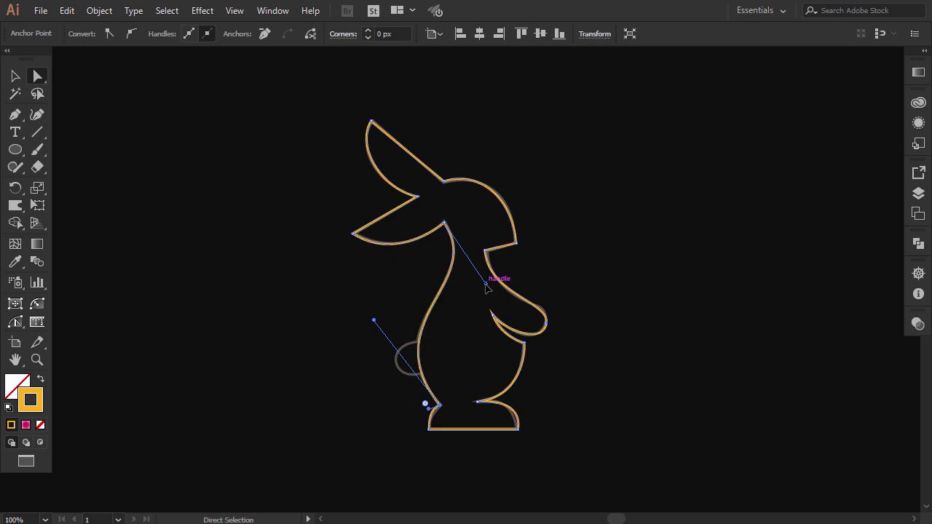
# - Shorten the handle shaping the top of the rabbit's foot to fit the template, and deselect the path
pyautogui.click(518, 429)
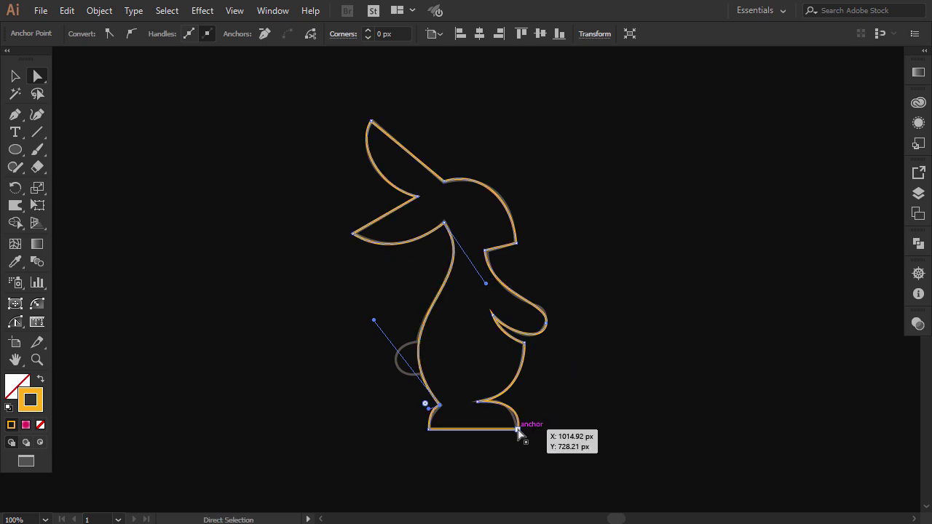
pyautogui.moveTo(527, 400); pyautogui.dragTo(521, 401)
pyautogui.click(549, 435)
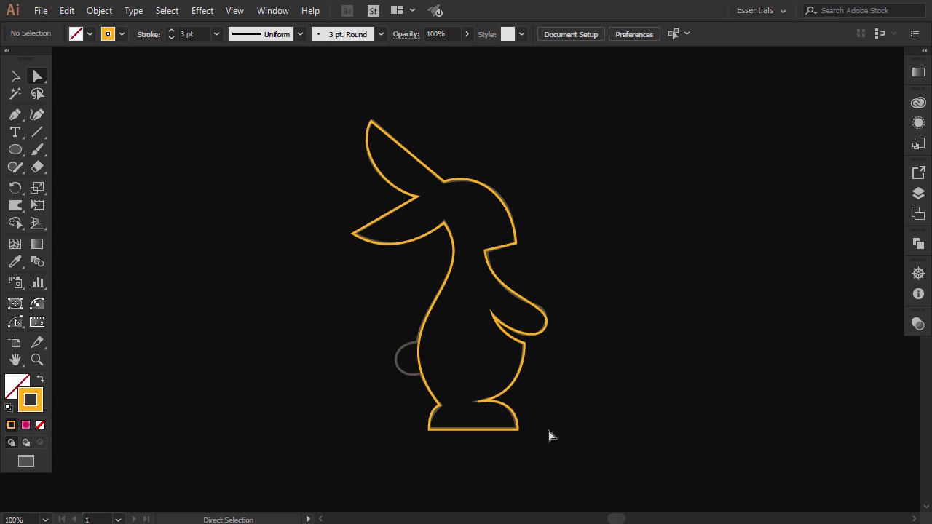
# - Adjust the handles at the rabbit's paw tip and chin so the arm curve fits the template, and deselect the path
pyautogui.click(546, 324)
pyautogui.moveTo(551, 305); pyautogui.dragTo(554, 302)
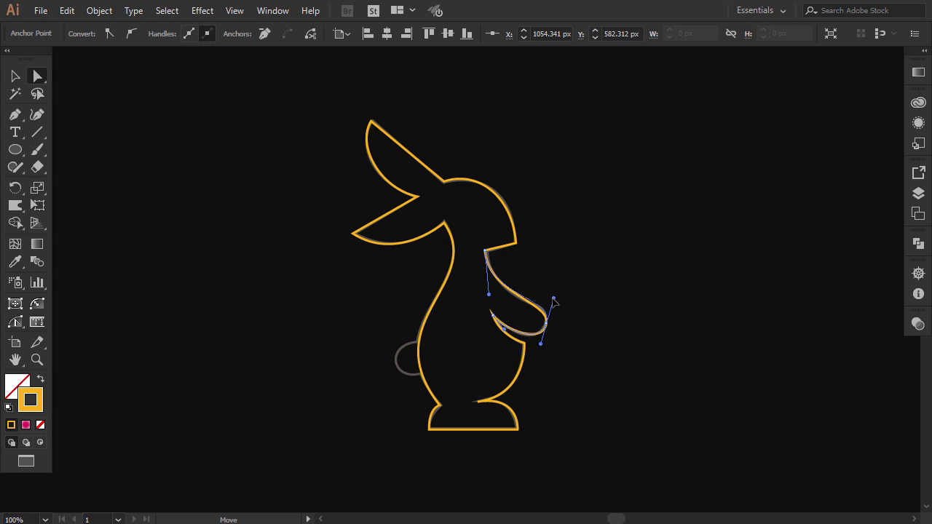
pyautogui.moveTo(551, 299); pyautogui.dragTo(553, 300)
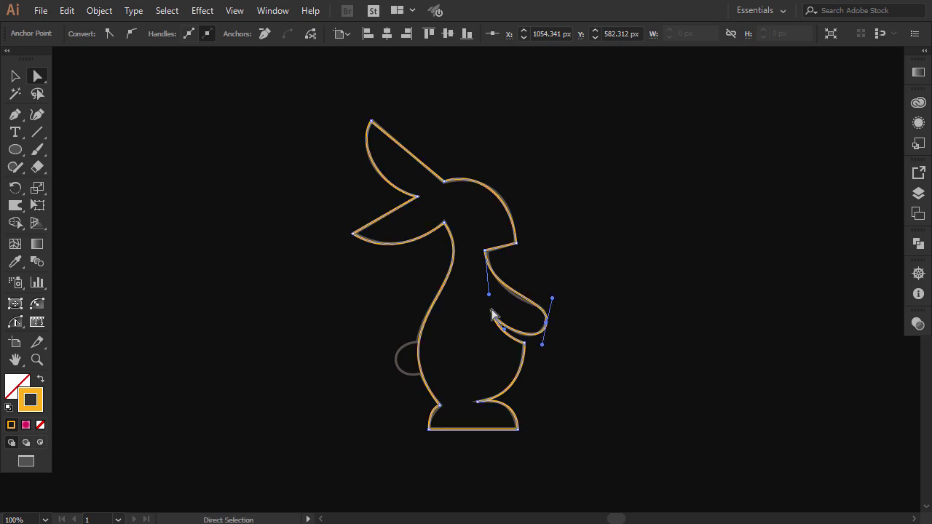
pyautogui.moveTo(489, 300); pyautogui.dragTo(492, 309)
pyautogui.click(580, 344)
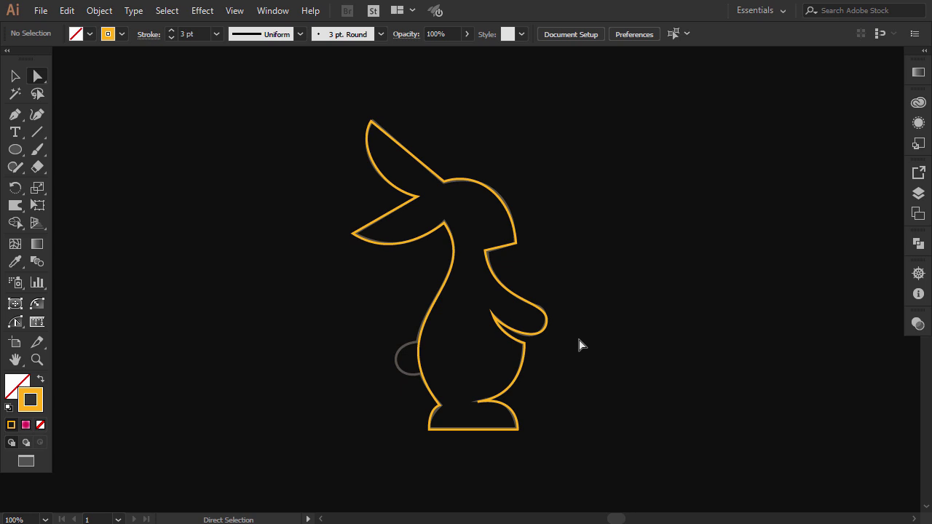
# - Trace the rabbit's tail with a C-shaped Pen curve and close the shape inside the body so it overlaps the outline
pyautogui.click(14, 115)
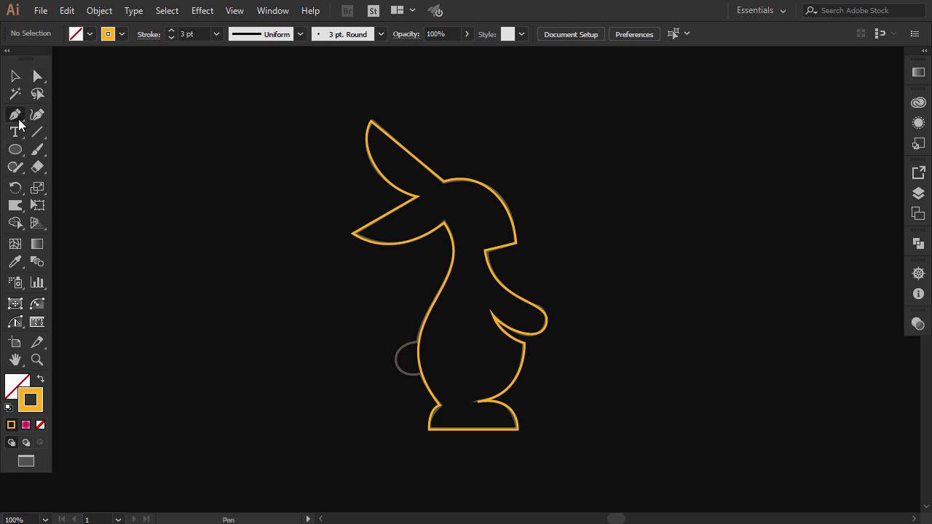
pyautogui.moveTo(416, 340); pyautogui.dragTo(395, 343)
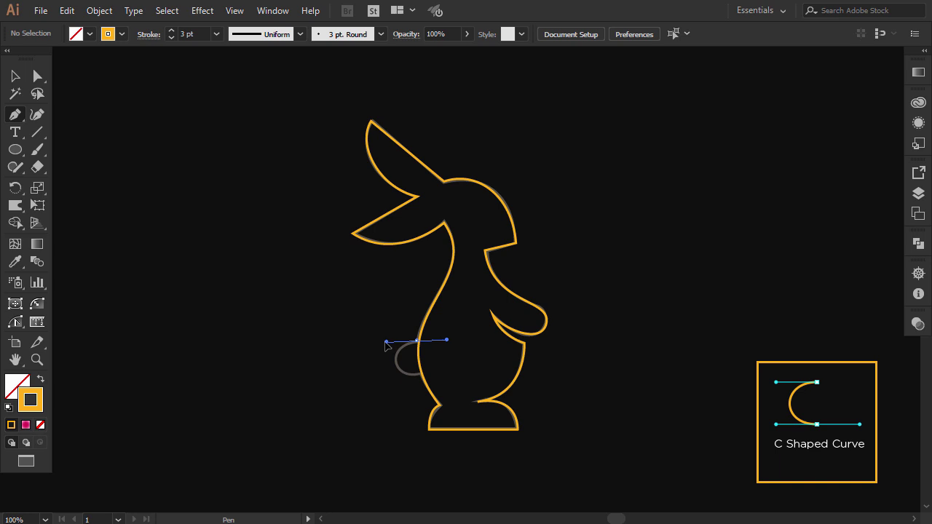
pyautogui.moveTo(382, 342); pyautogui.dragTo(383, 347)
pyautogui.moveTo(421, 375); pyautogui.dragTo(419, 347)
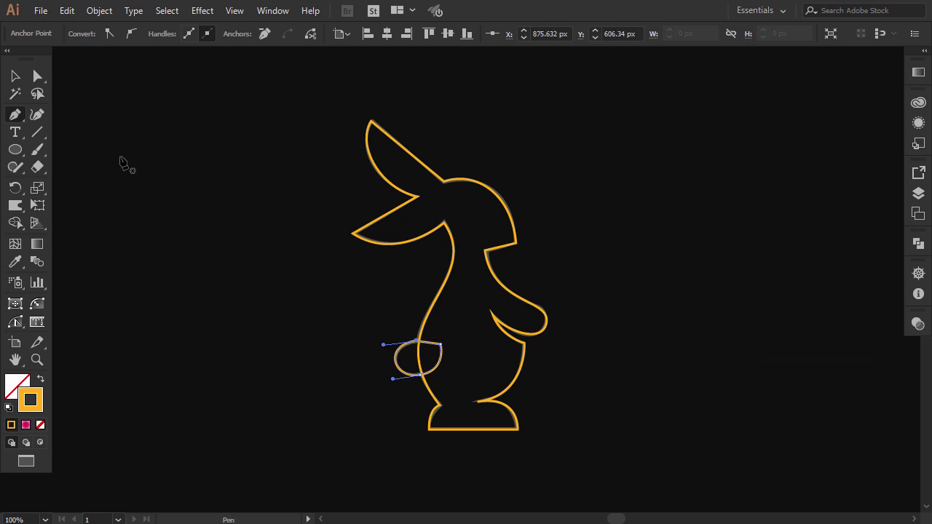
# - Select the tail and body paths and merge them into one outline with the Pathfinder Unite shape mode
pyautogui.click(15, 76)
pyautogui.moveTo(345, 318); pyautogui.dragTo(441, 378)
pyautogui.click(917, 245)
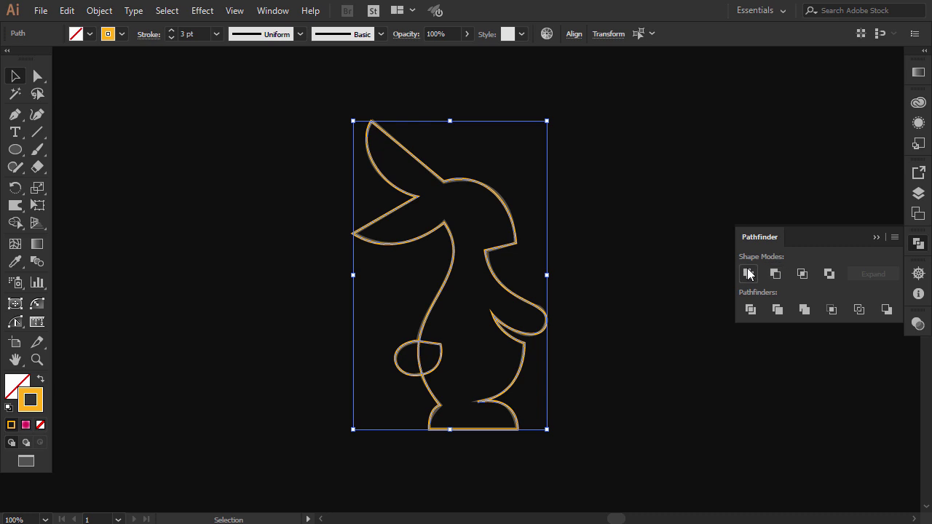
pyautogui.click(747, 273)
pyautogui.click(877, 237)
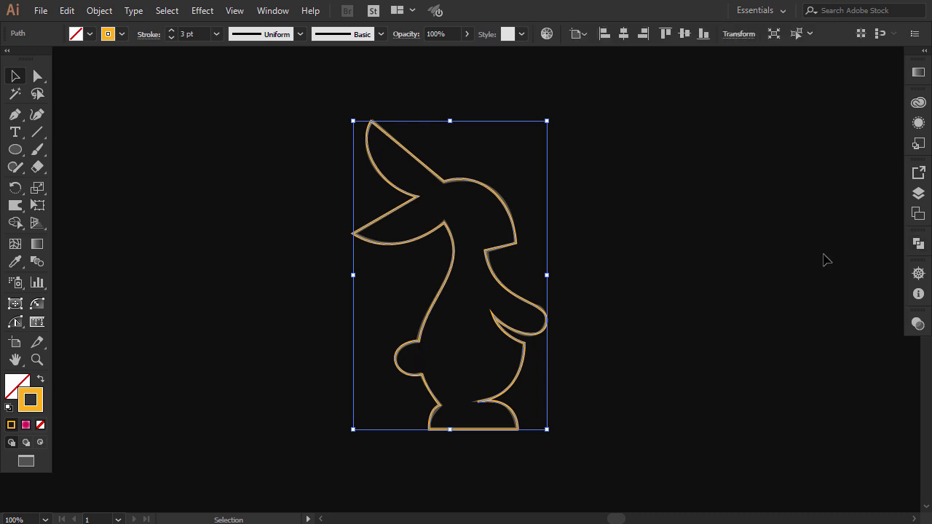
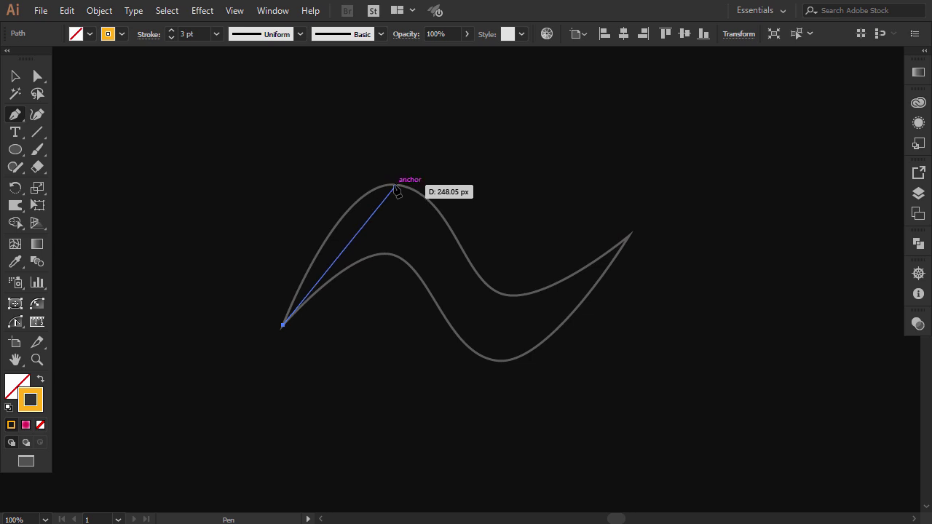
# - Trace the wave template with straight Pen segments through its crests, troughs and pointed end, closing the path at the starting tip
pyautogui.click(394, 186)
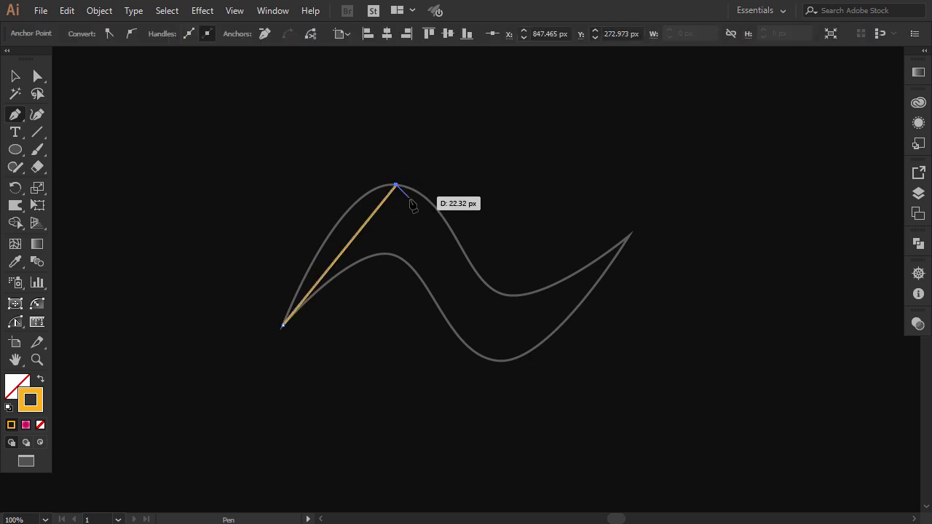
pyautogui.click(509, 295)
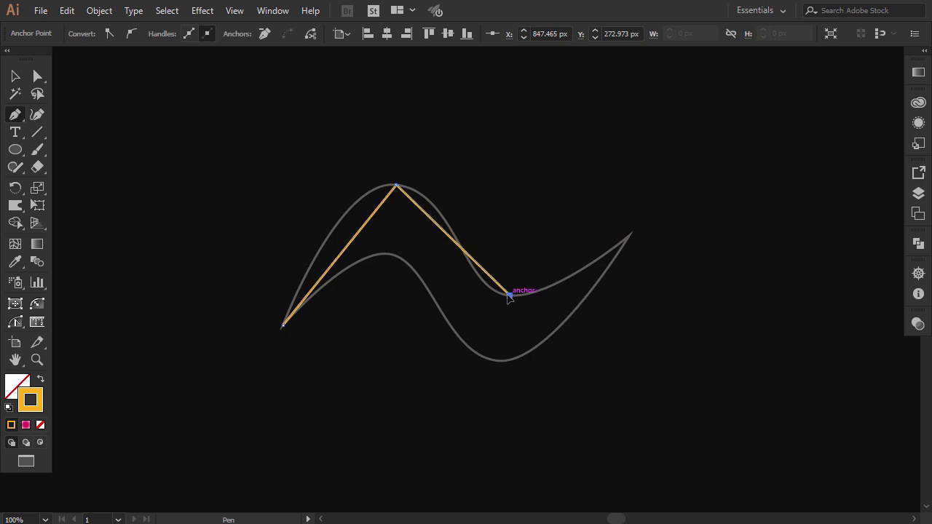
pyautogui.click(629, 236)
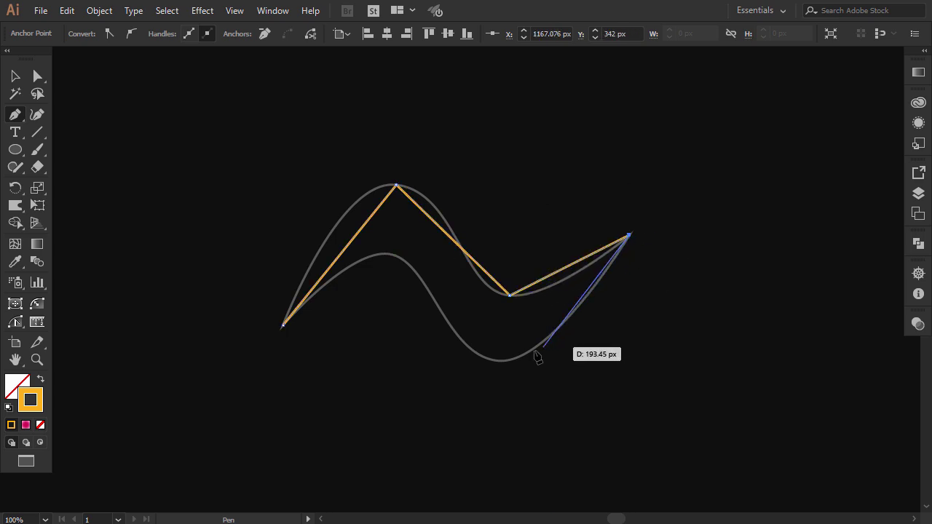
pyautogui.click(496, 360)
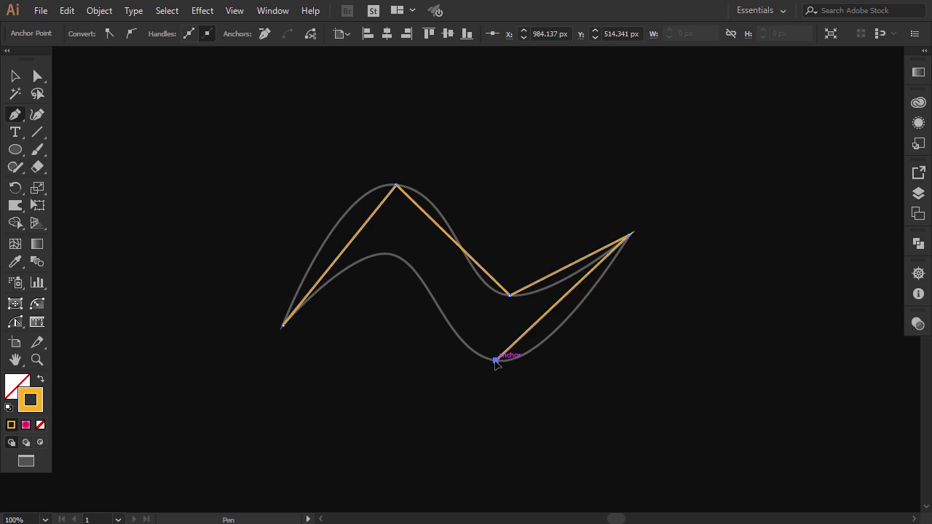
pyautogui.click(389, 255)
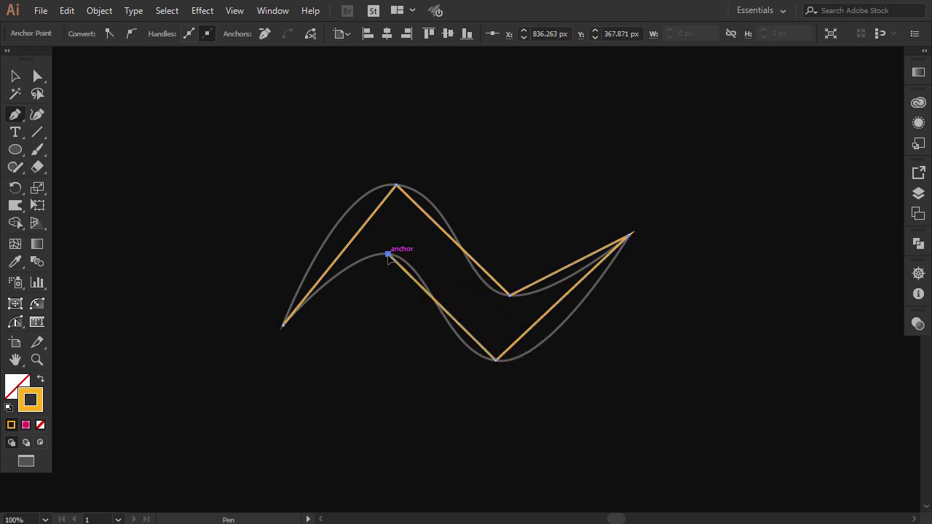
pyautogui.click(283, 325)
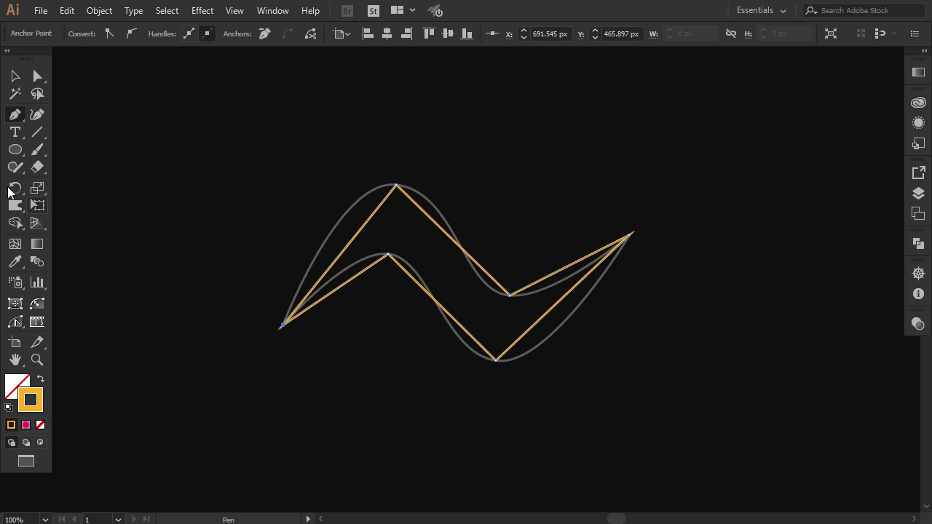
# - Convert the wave's two crest and two trough anchors to smooth points with the Anchor Point tool, bending the segments to fit the template
pyautogui.click(14, 116)
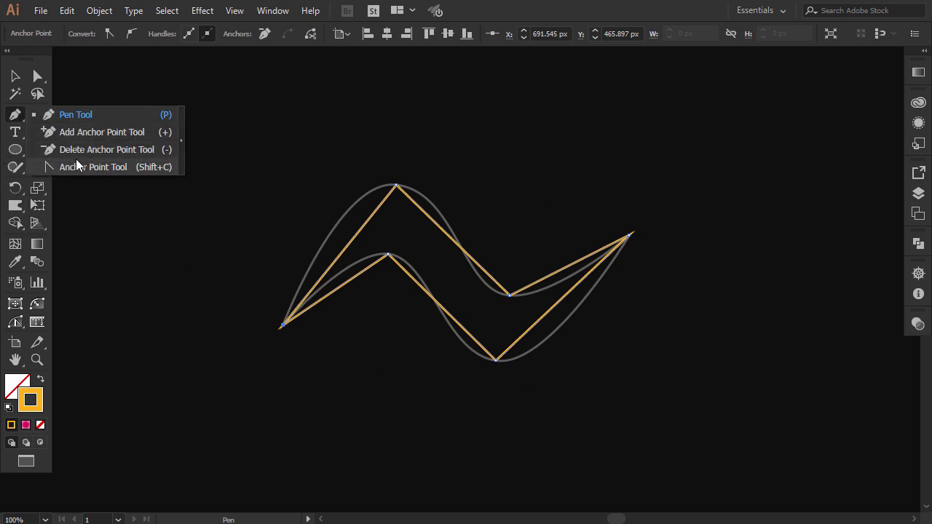
pyautogui.click(114, 169)
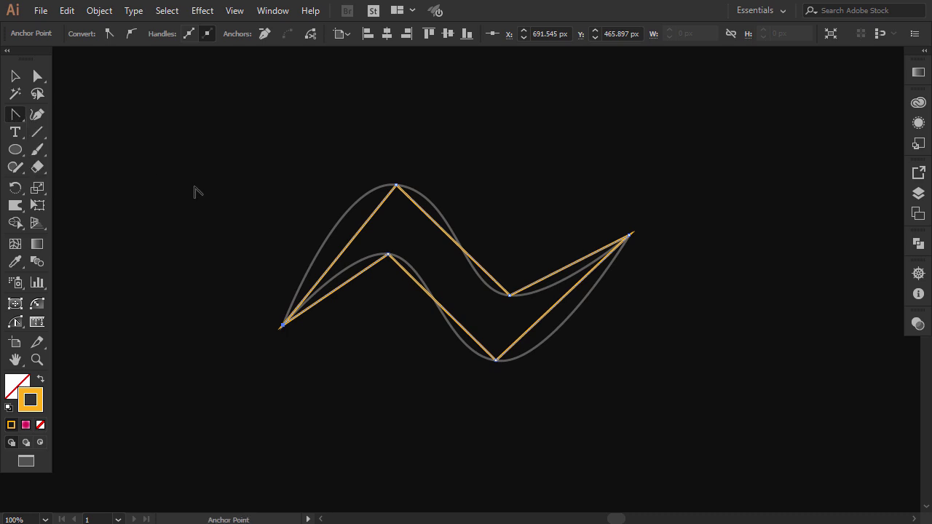
pyautogui.moveTo(396, 185); pyautogui.dragTo(437, 187)
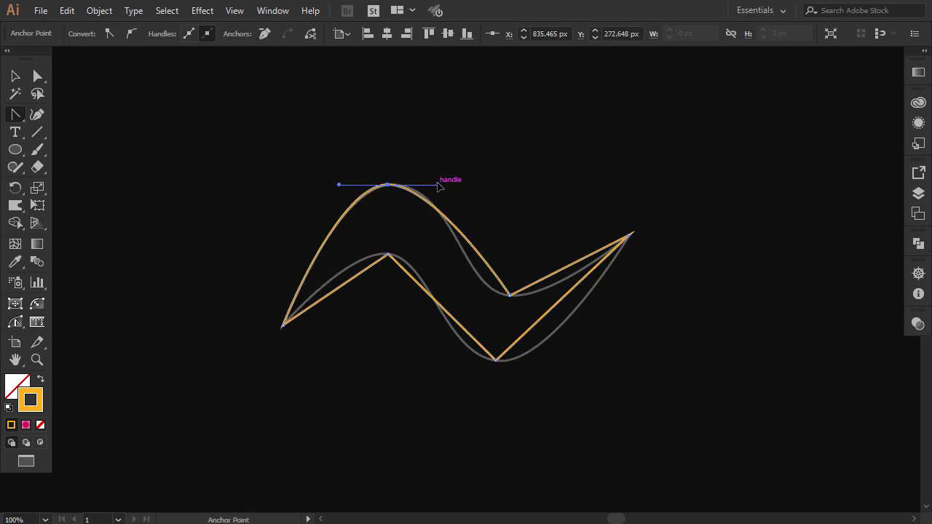
pyautogui.click(389, 255)
pyautogui.moveTo(388, 255); pyautogui.dragTo(352, 248)
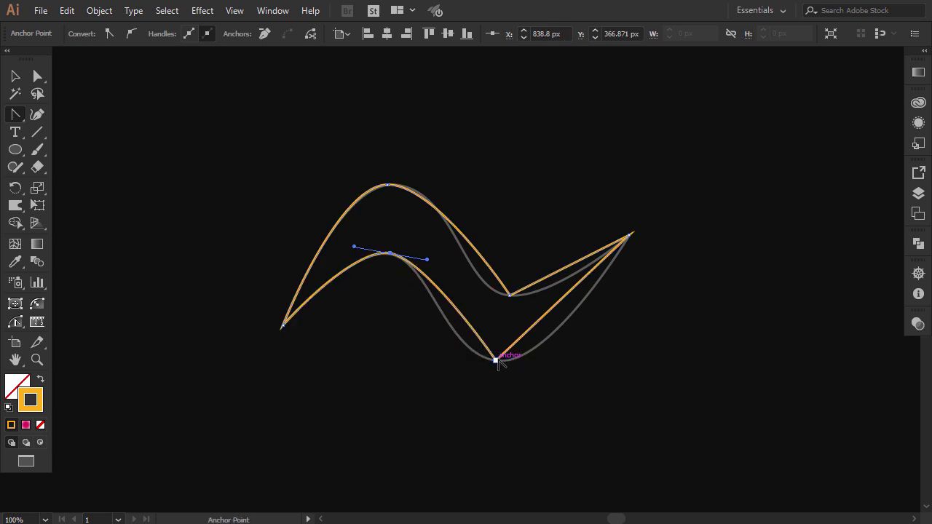
pyautogui.moveTo(496, 360); pyautogui.dragTo(449, 352)
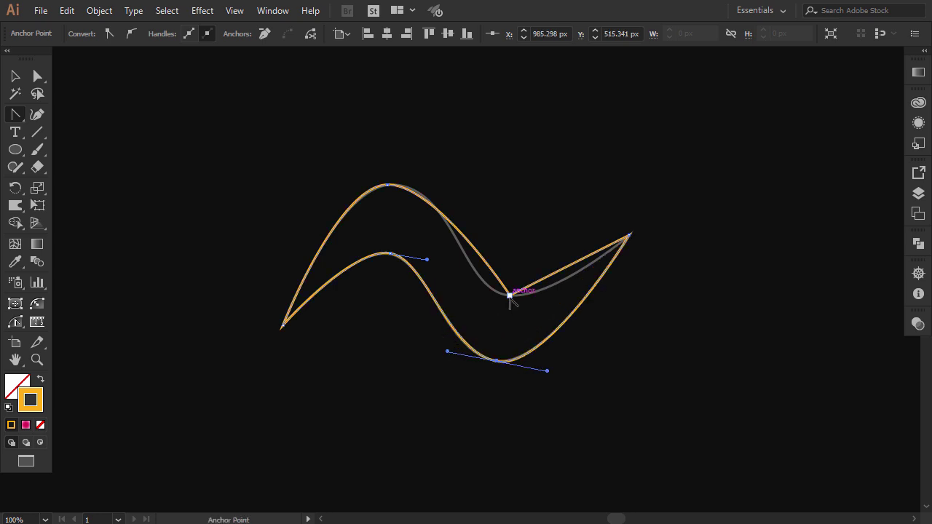
pyautogui.moveTo(510, 294); pyautogui.dragTo(549, 311)
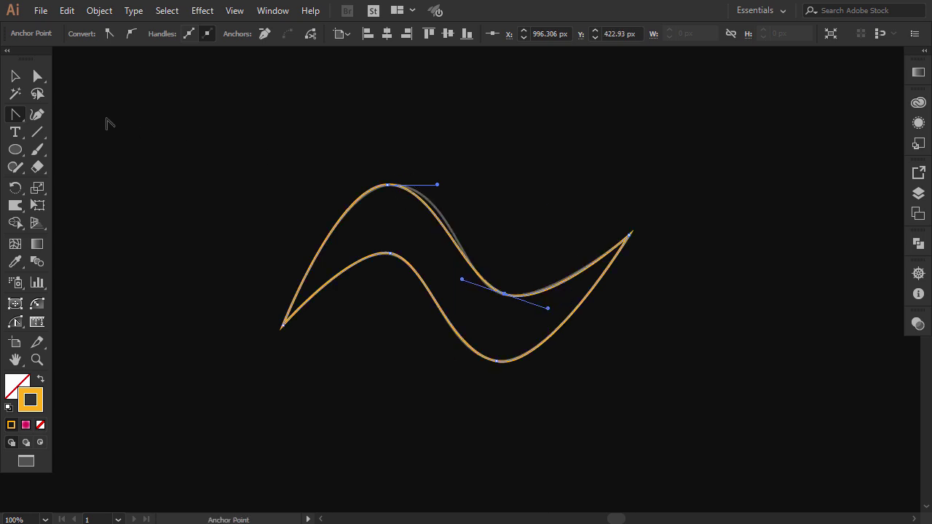
# - Lengthen the upper crest's outgoing handle with Direct Selection to match the template curve, and deselect the path
pyautogui.click(42, 79)
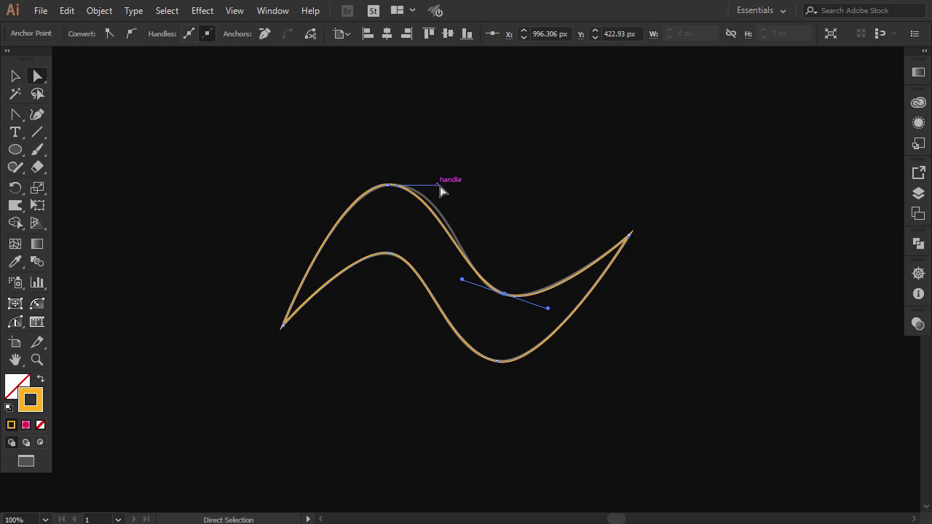
pyautogui.moveTo(436, 185); pyautogui.dragTo(456, 187)
pyautogui.click(516, 207)
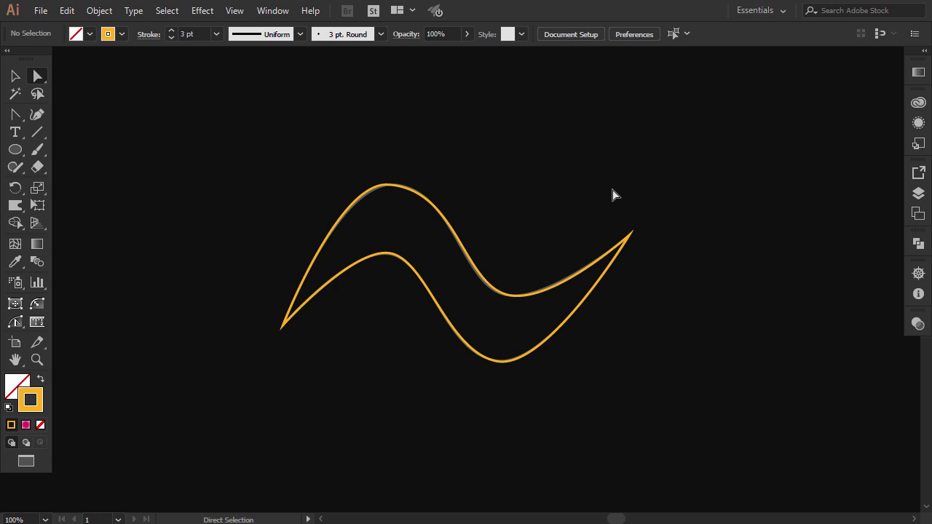
# - Move the traced wave off the template to compare the two shapes, and return it to its place over the template
pyautogui.click(15, 76)
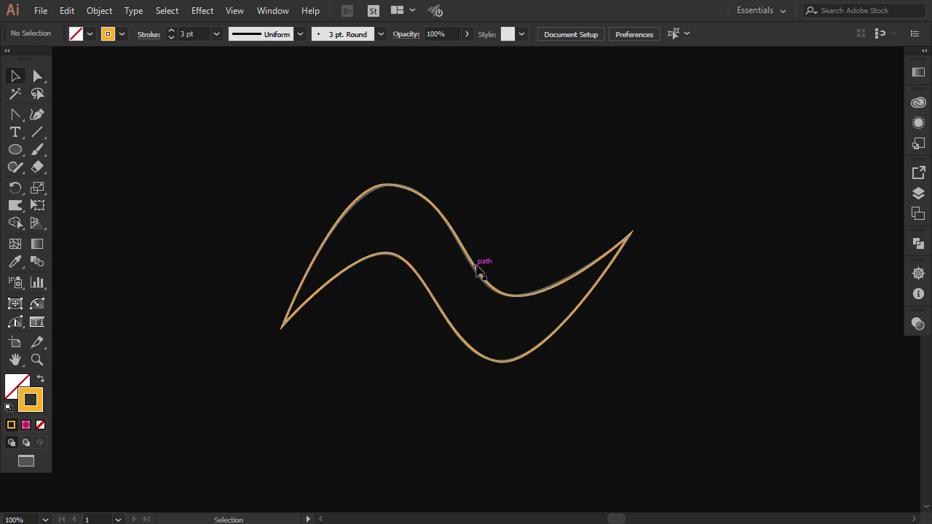
pyautogui.moveTo(476, 263); pyautogui.dragTo(691, 181)
pyautogui.click(699, 331)
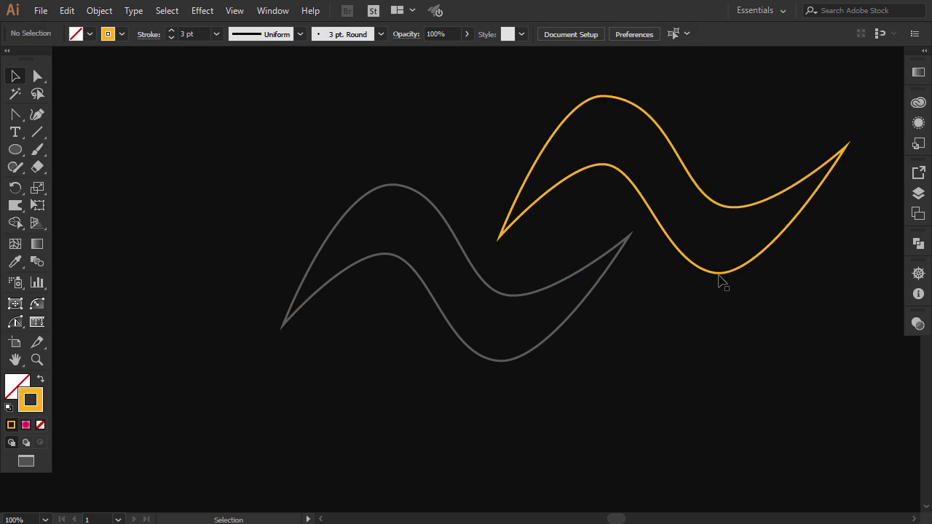
pyautogui.moveTo(718, 274); pyautogui.dragTo(502, 371)
pyautogui.click(588, 430)
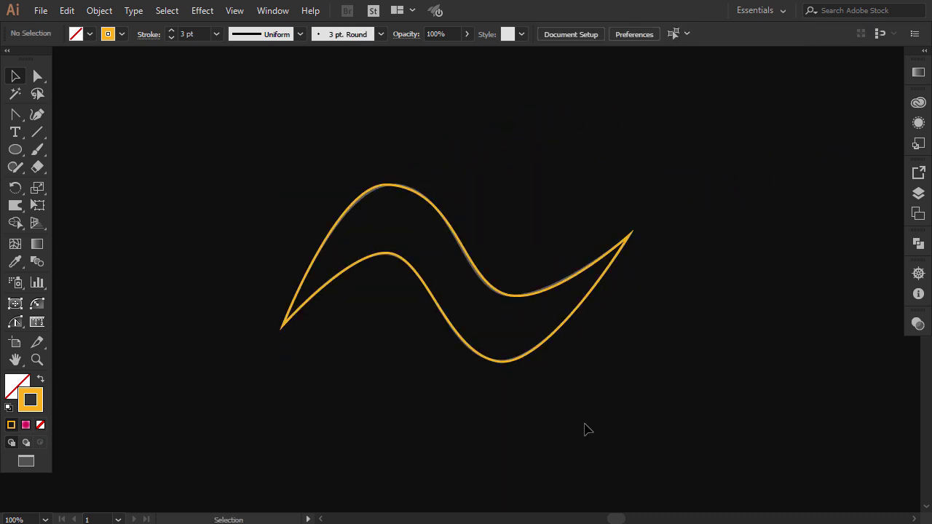